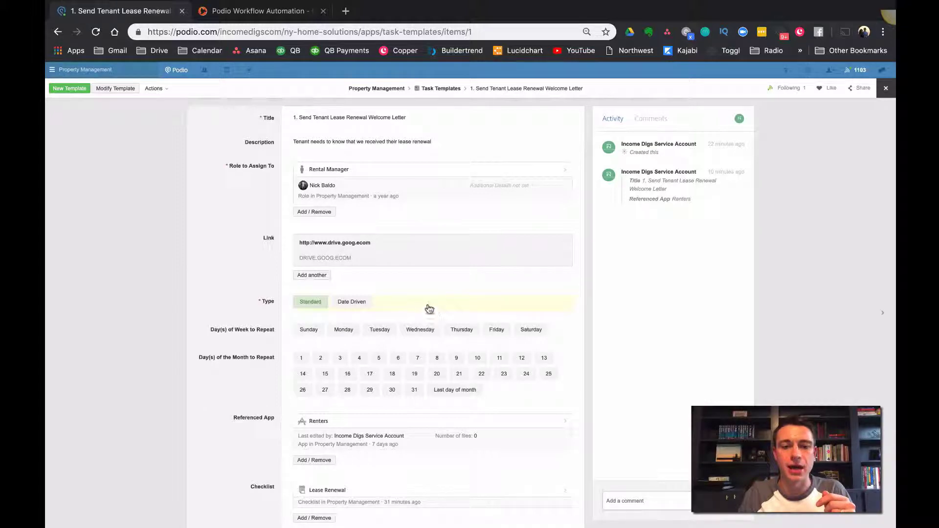
Toggle 'Last day of month' off again so the welcome-letter template has no repeat day
scroll(426, 303, "down", 3)
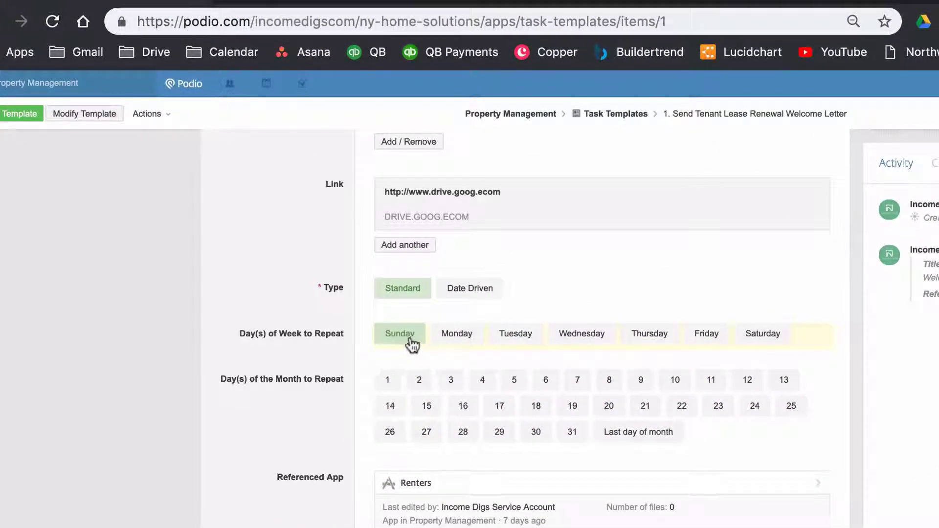
left_click(612, 436)
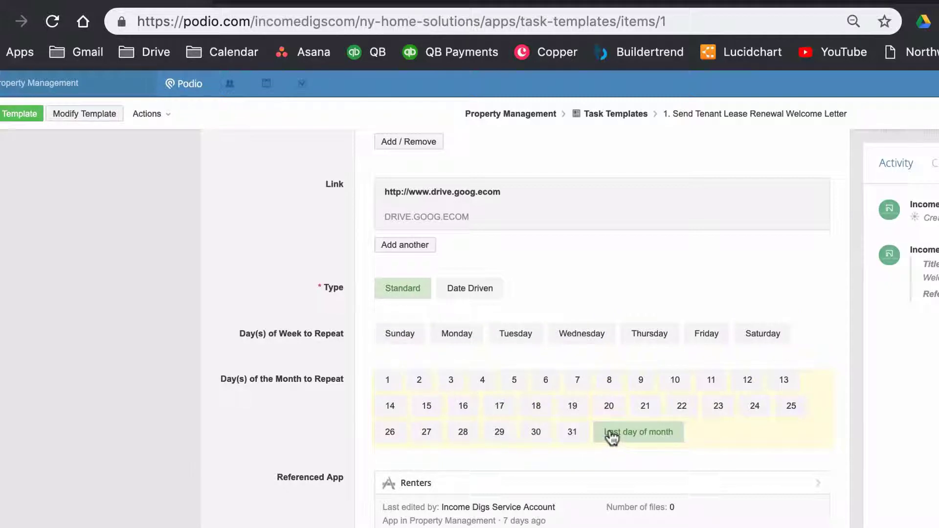
left_click(610, 434)
scroll(568, 431, "down", 2)
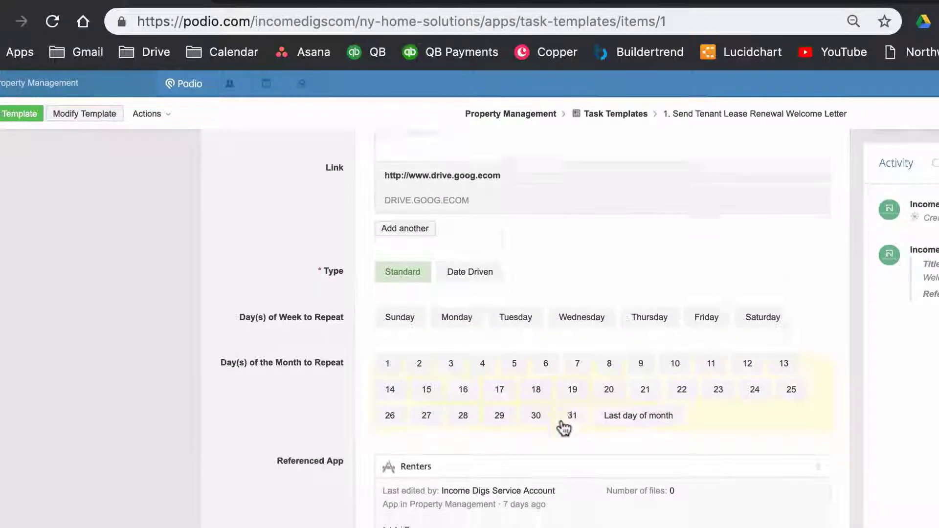
scroll(538, 343, "down", 1)
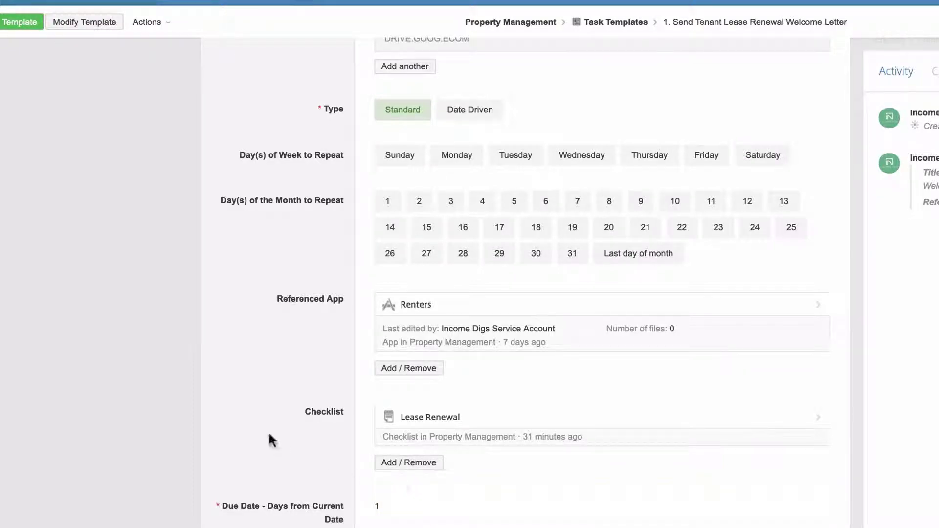
scroll(277, 419, "up", 4)
scroll(279, 419, "down", 5)
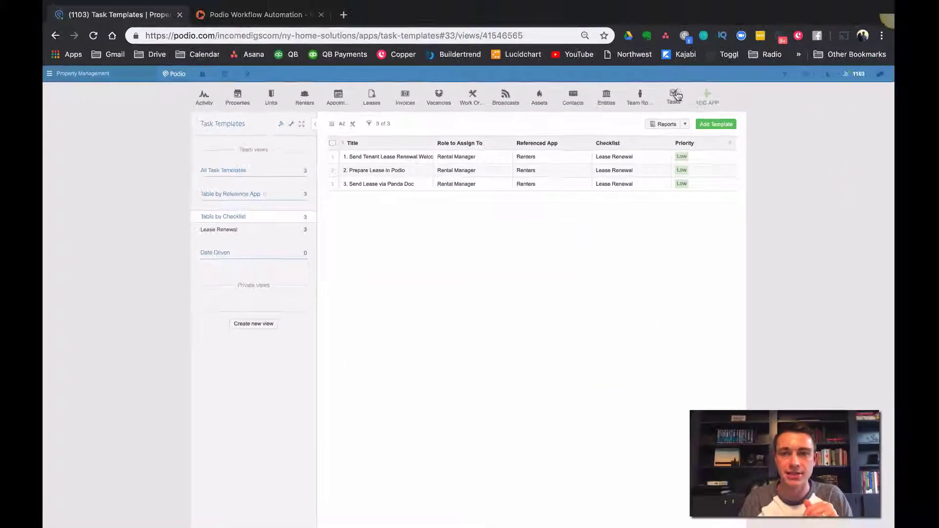
In the Tasks app, review the 'Prepare Lease in Podio' task's fields, then return to the task list
left_click(675, 96)
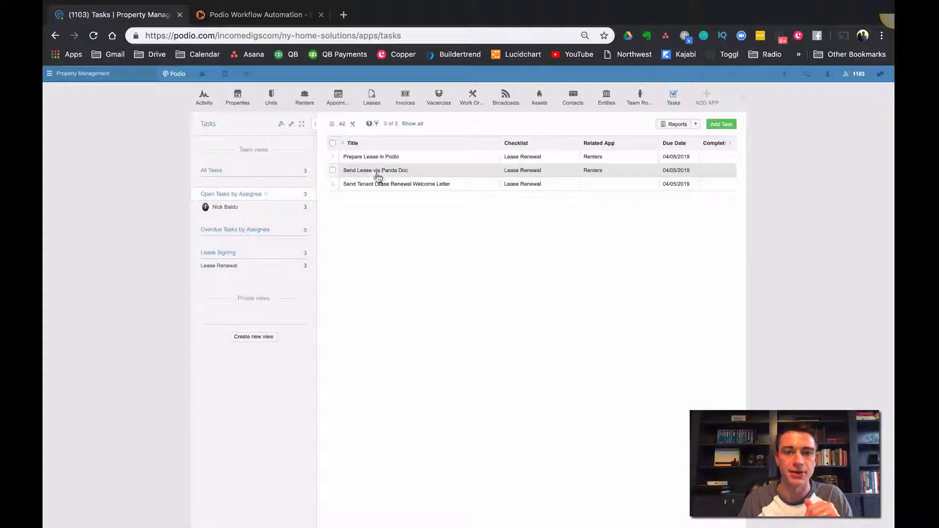
left_click(381, 158)
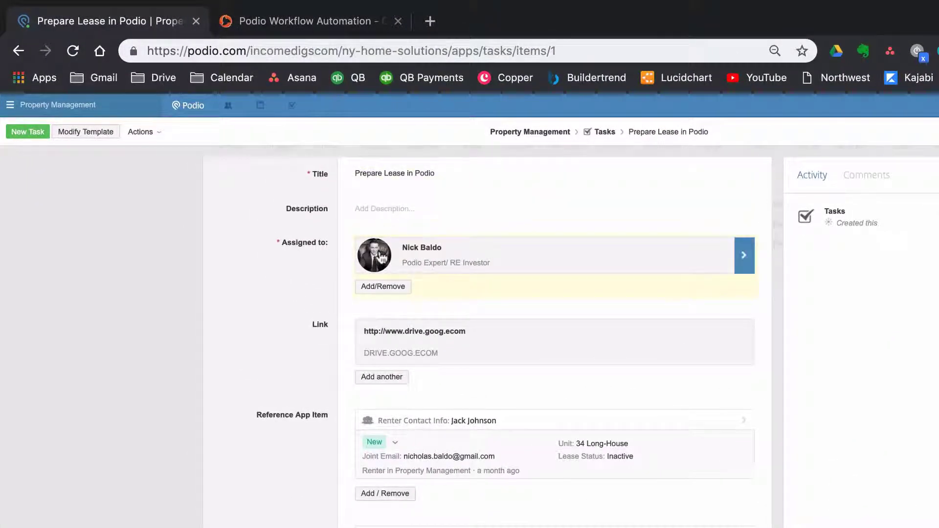
scroll(431, 371, "down", 3)
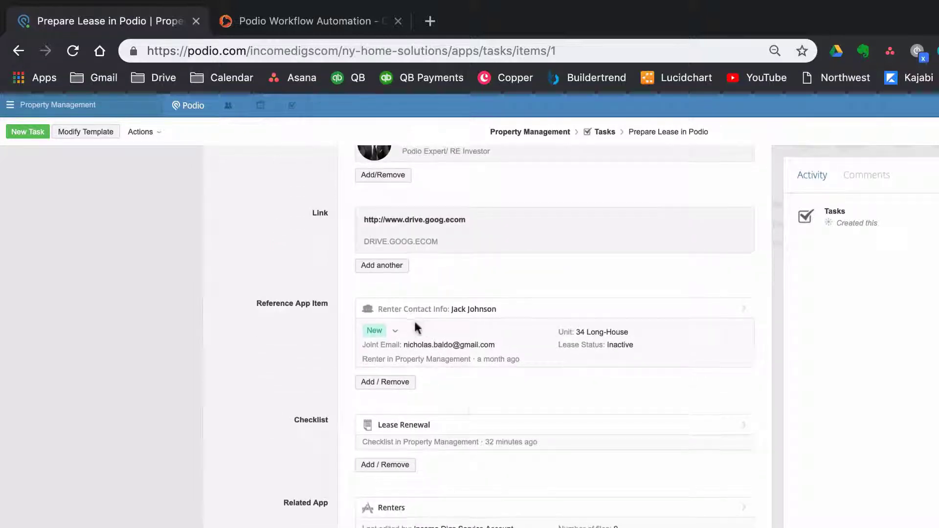
scroll(431, 435, "down", 4)
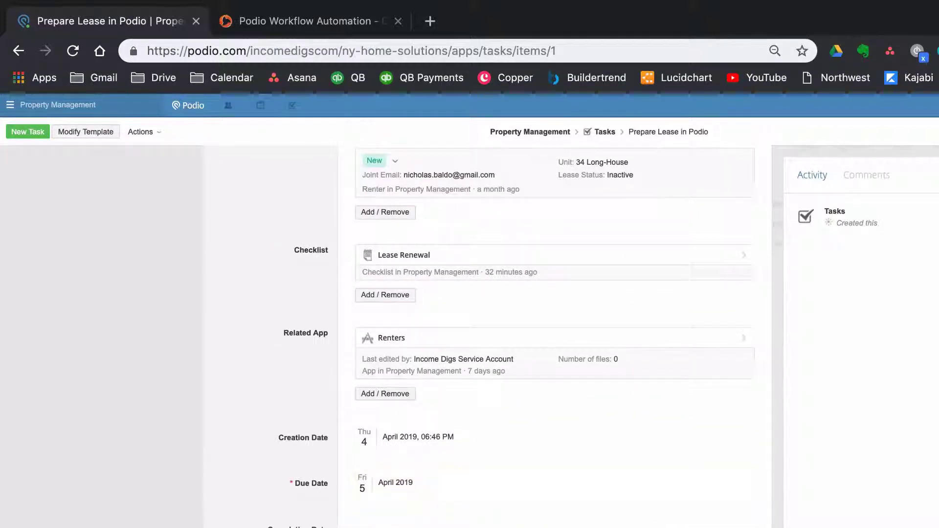
left_click(126, 377)
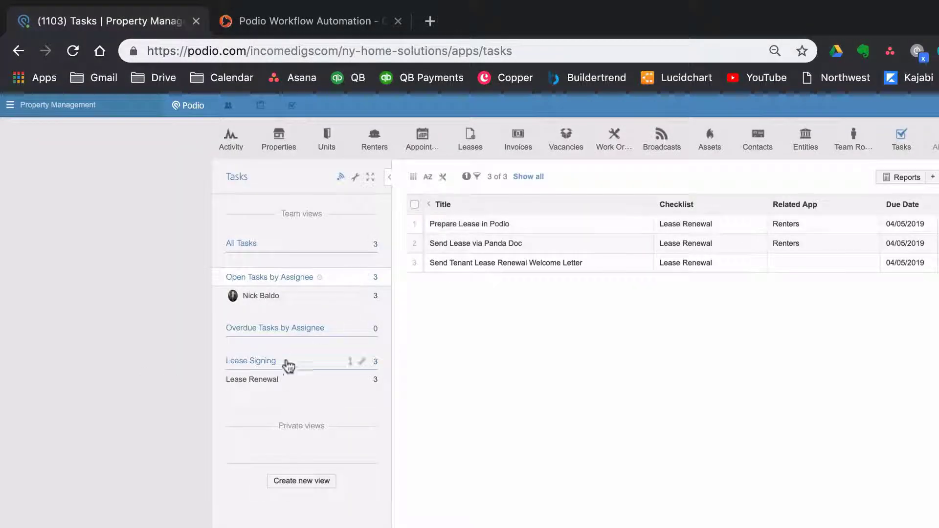
Switch the Tasks view to Card layout with columns grouped by Status
left_click(414, 177)
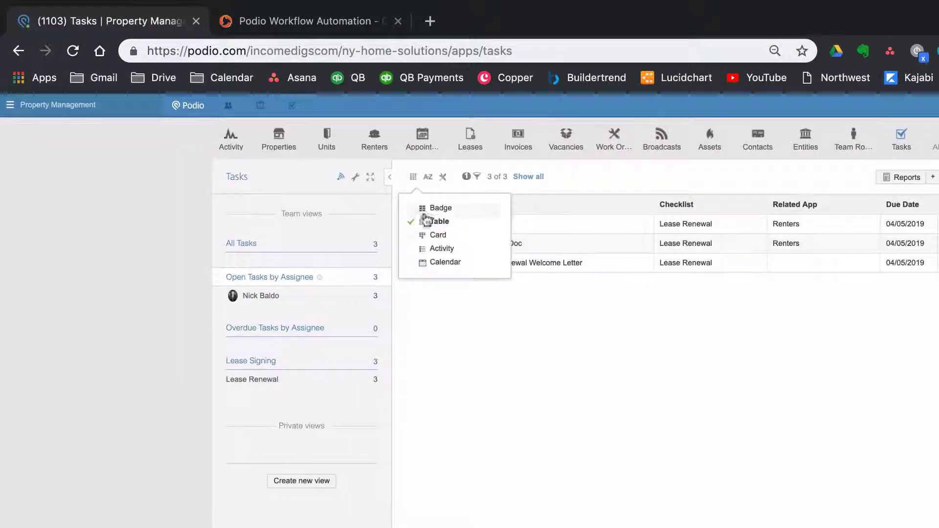
left_click(437, 236)
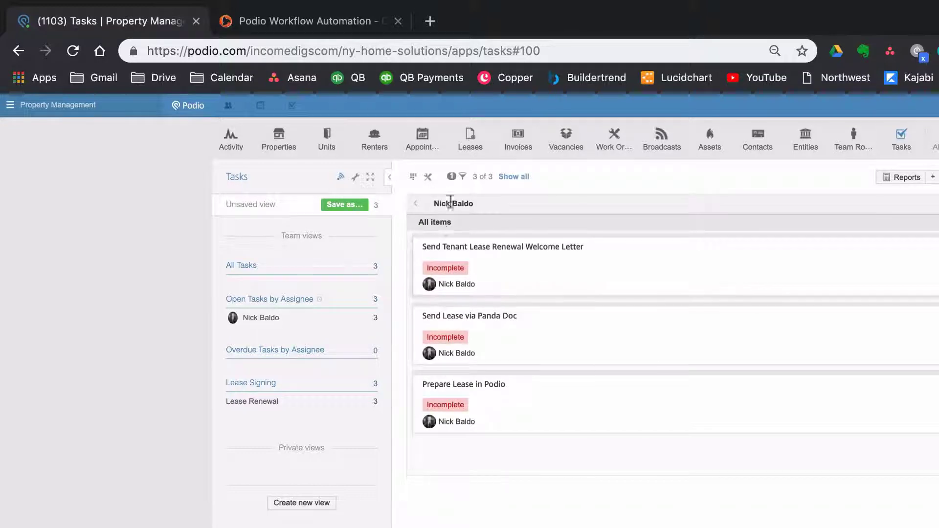
left_click(429, 178)
left_click(447, 225)
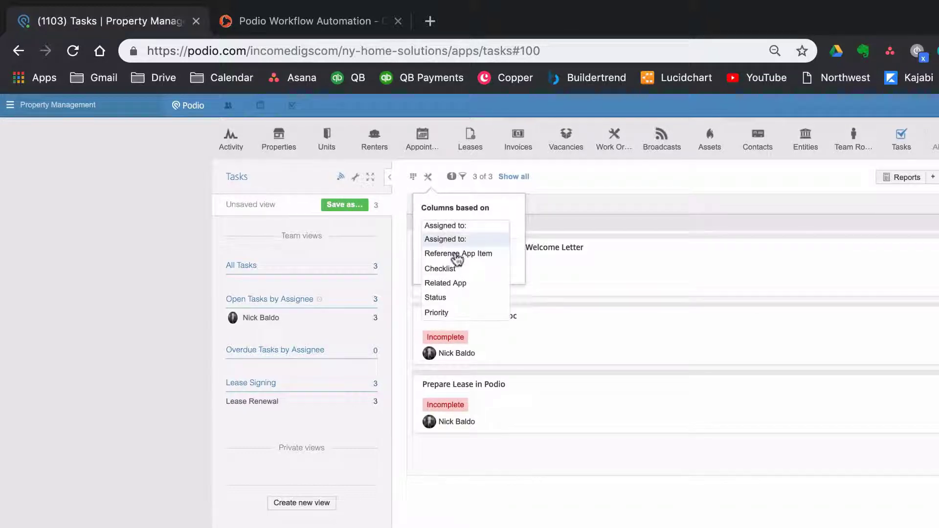
left_click(446, 297)
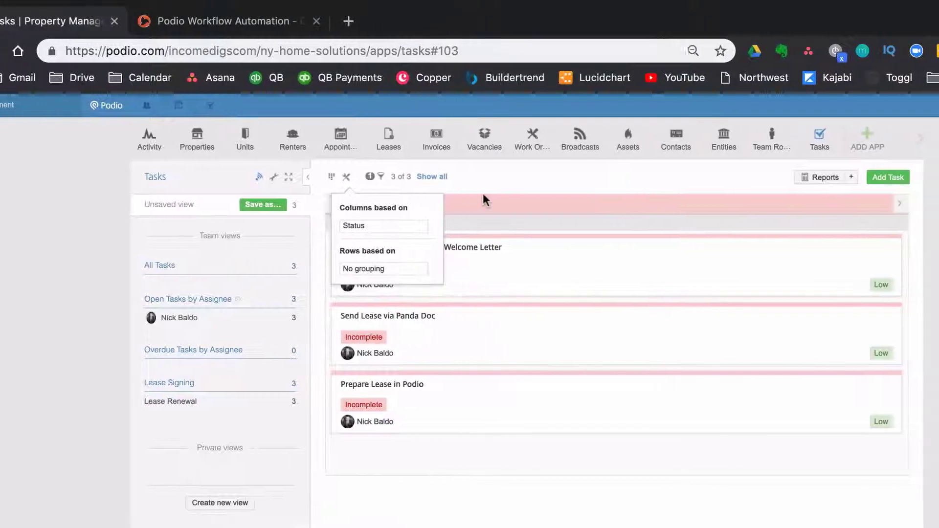
left_click(435, 180)
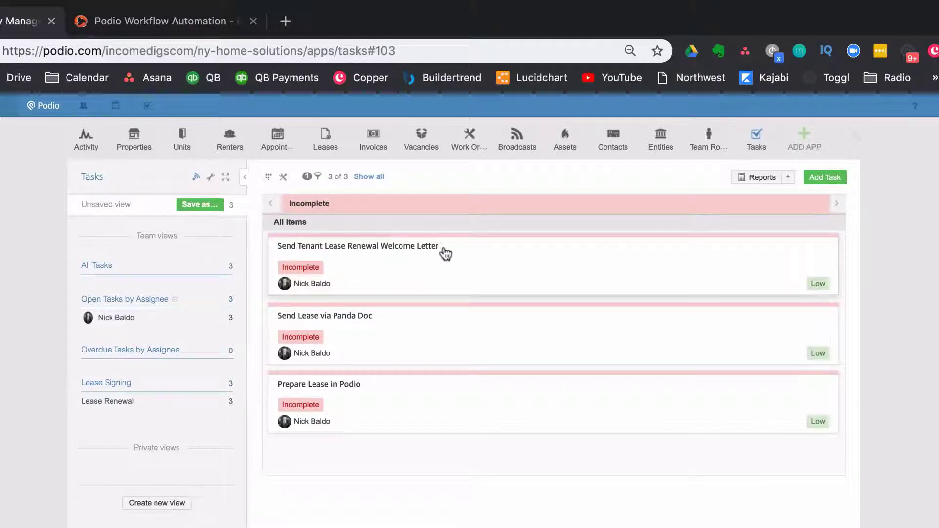
Complete the welcome-letter task, clear the Incomplete filter, and move the Send Lease via Panda Doc card
left_click(431, 251)
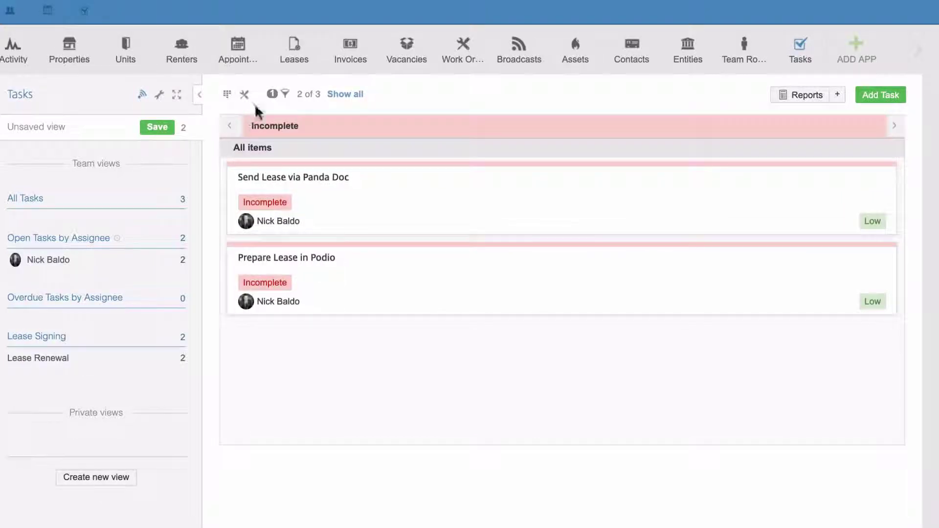
left_click(286, 95)
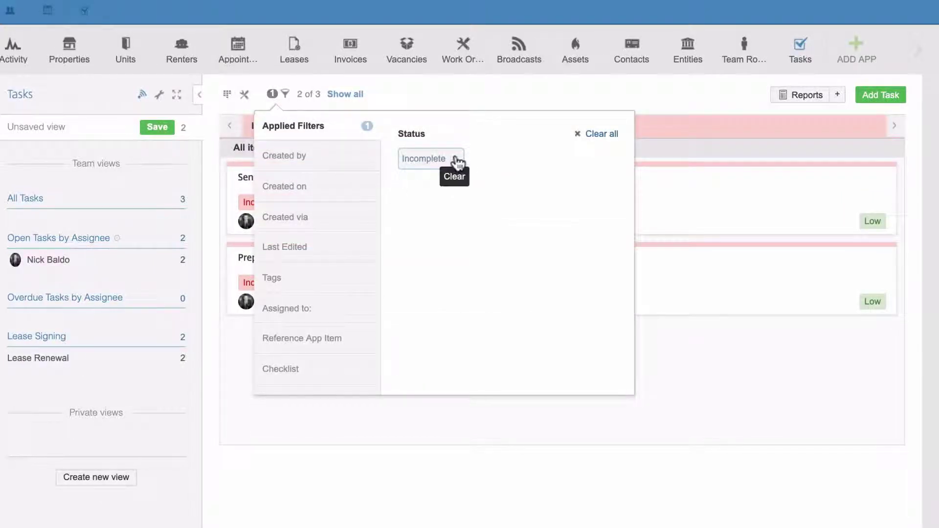
left_click(458, 161)
left_click(520, 90)
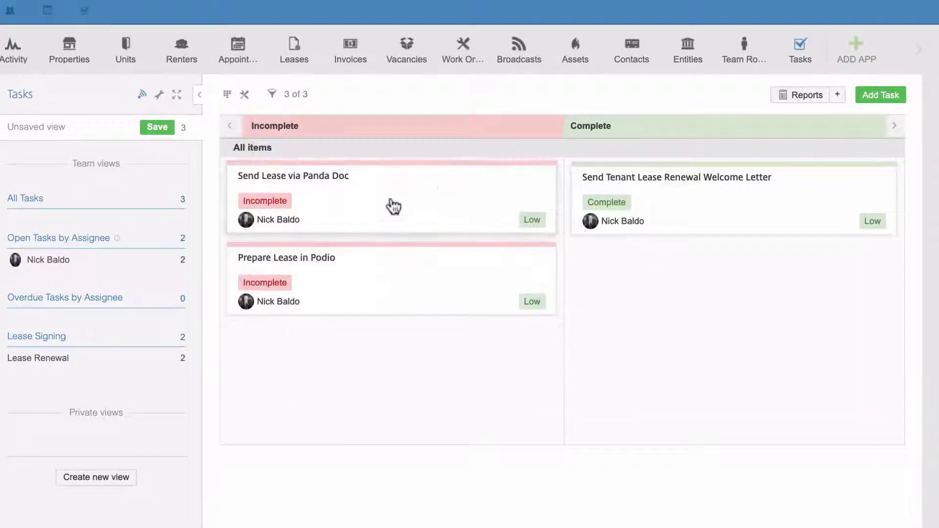
mouse_move(394, 207)
left_mouse_down()
mouse_move(677, 266)
mouse_move(392, 188)
left_mouse_up()
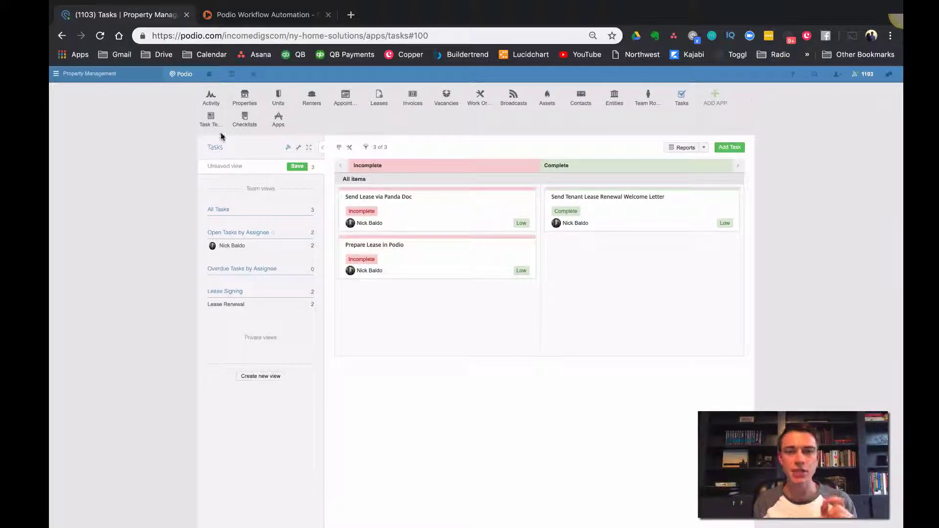
Review the Lease Renewal checklist's related tasks in Checklists, then switch to the Task Templates app
left_click(244, 120)
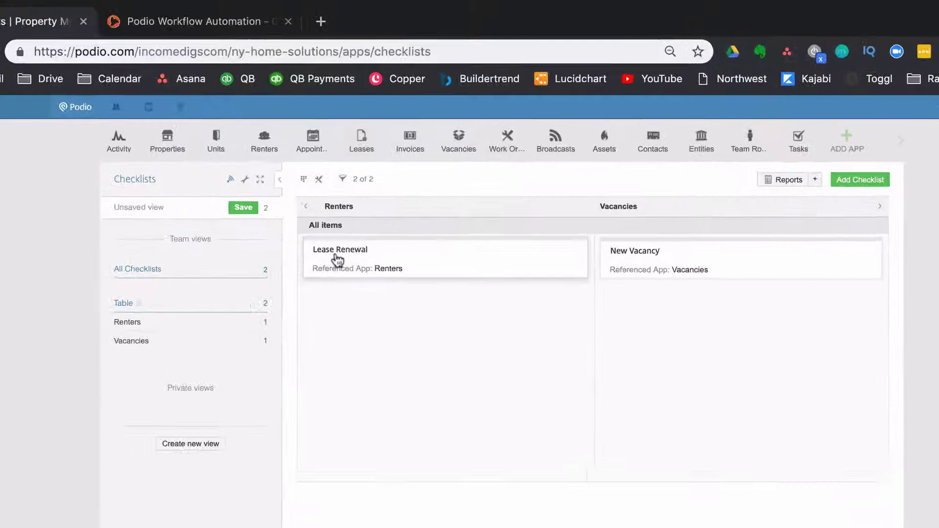
left_click(337, 259)
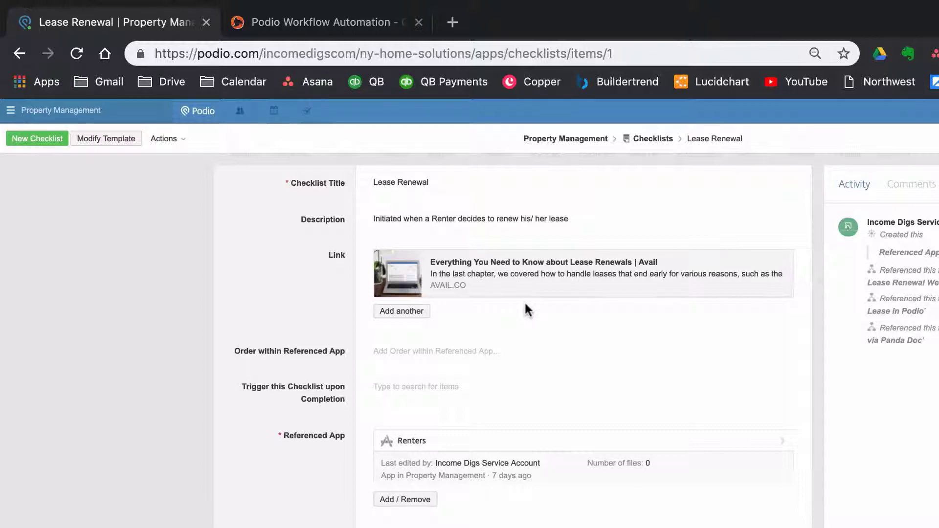
scroll(540, 417, "down", 6)
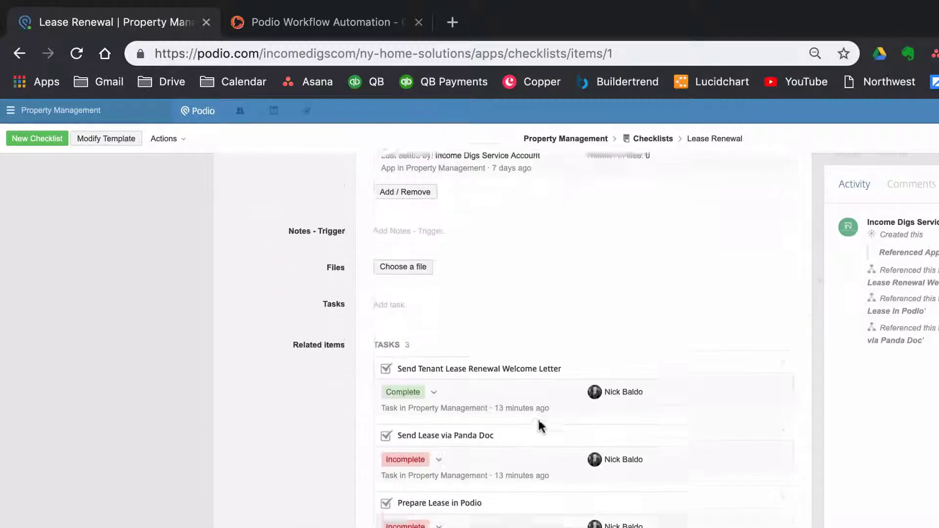
scroll(540, 427, "down", 1)
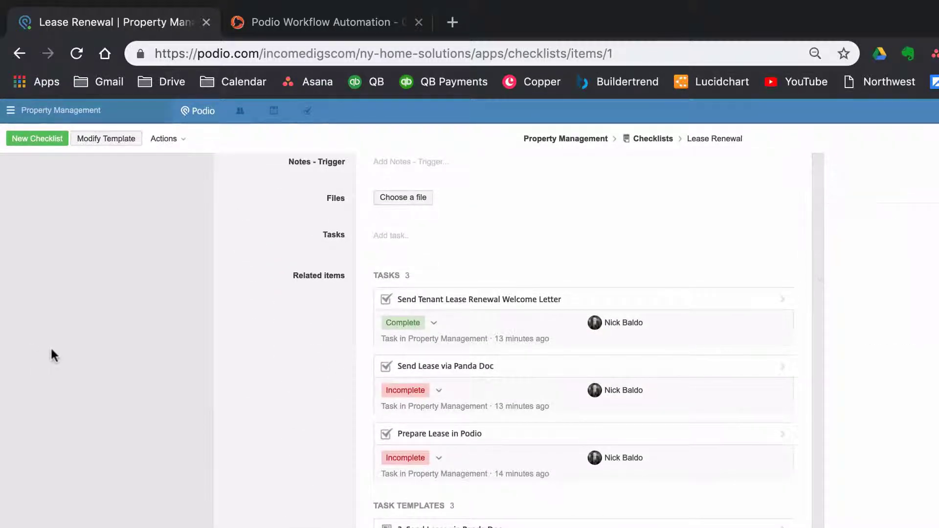
left_click(653, 139)
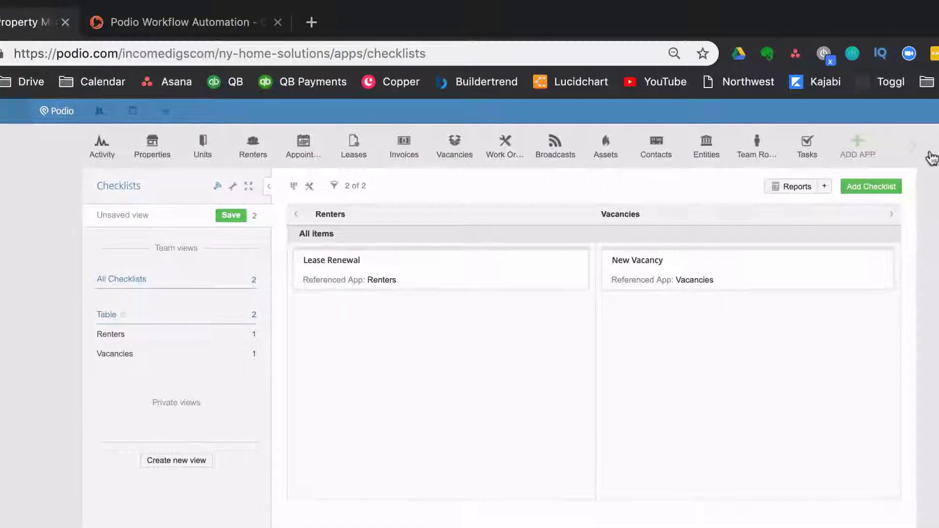
left_click(913, 147)
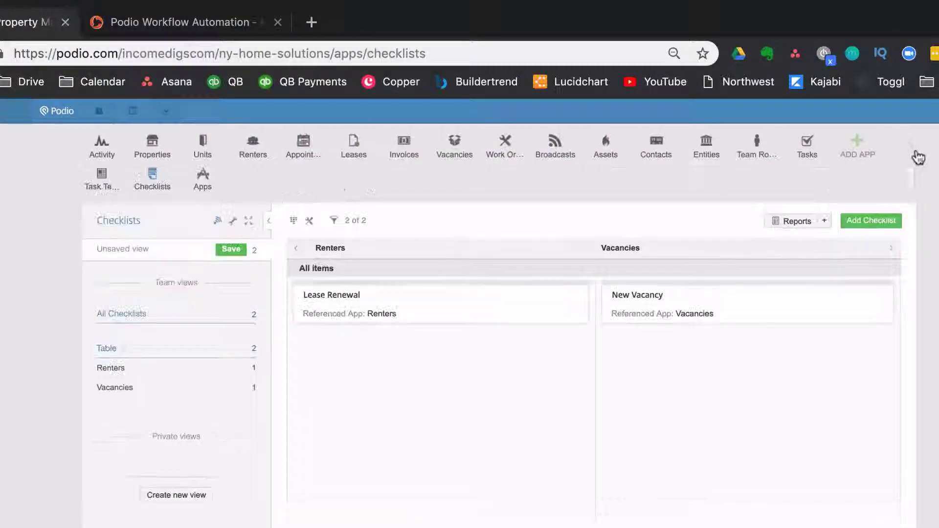
left_click(101, 177)
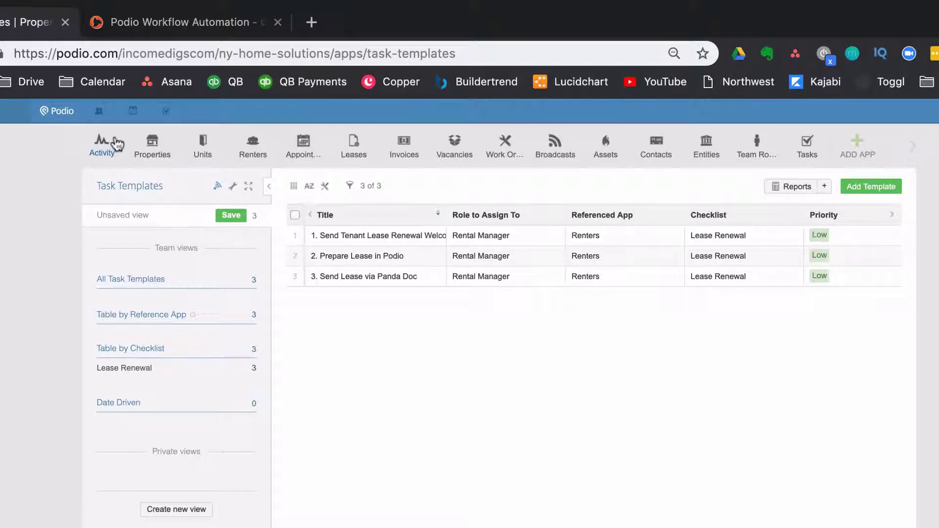
Recheck the Send Tenant Lease Renewal Welcome Letter template's fields and return to the templates table
left_click_drag(361, 277, 142, 356)
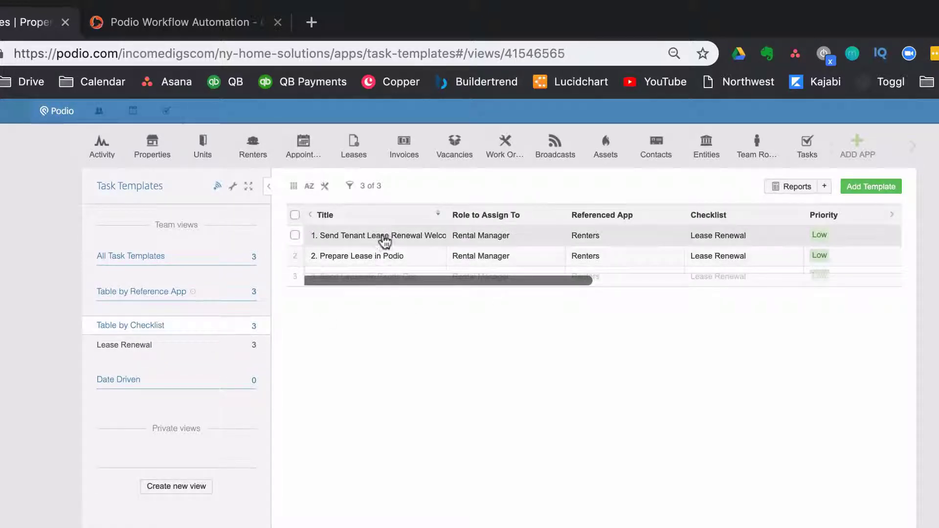
left_click(385, 240)
scroll(343, 465, "down", 4)
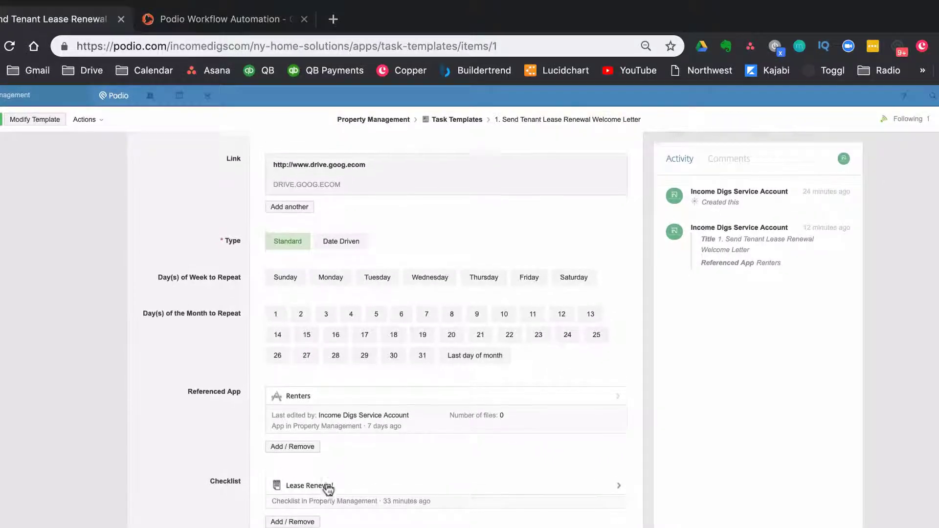
left_click(39, 377)
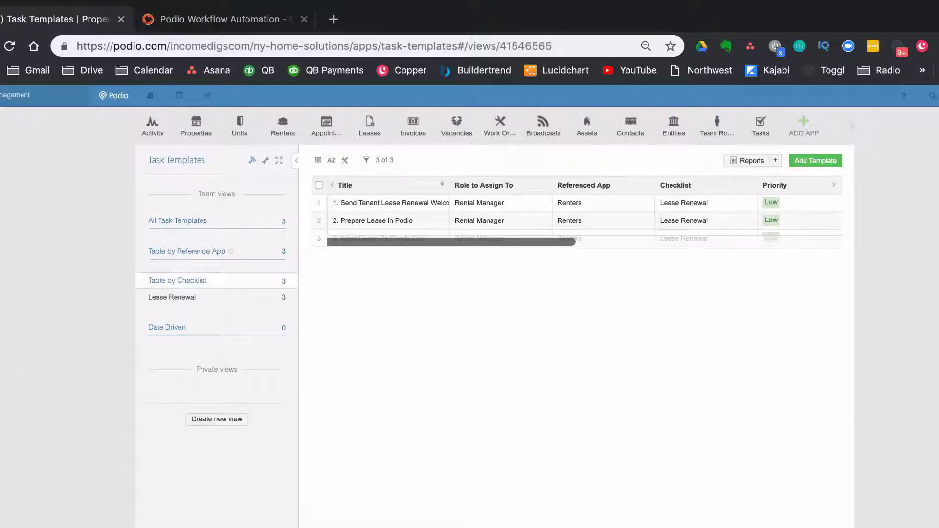
Inspect the ZZ. CHECKLIST - Lease Renewal flow's actions in the editor, then cancel without changes
left_click(234, 25)
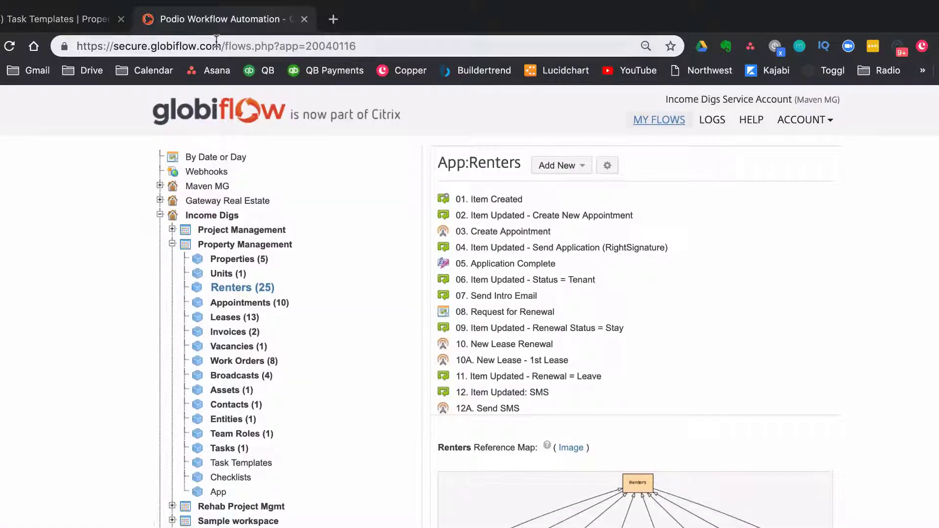
scroll(537, 323, "down", 5)
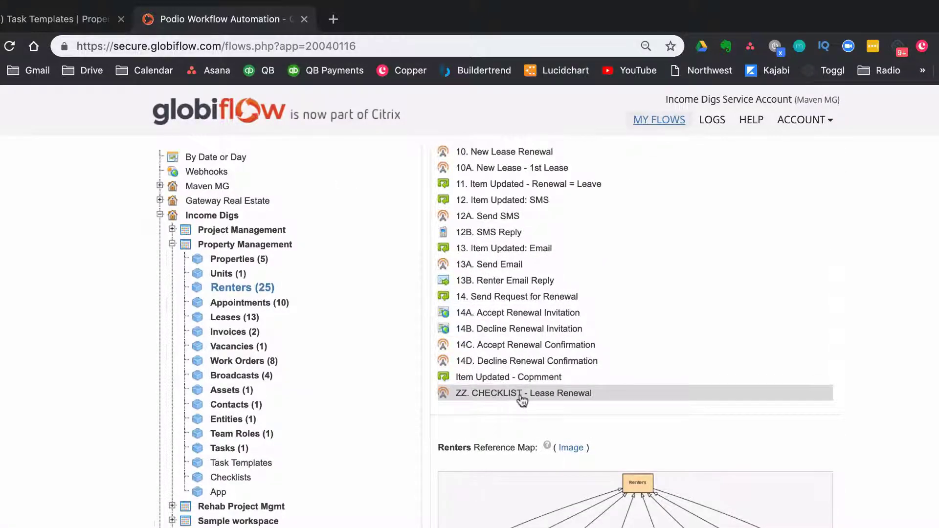
left_click(521, 397)
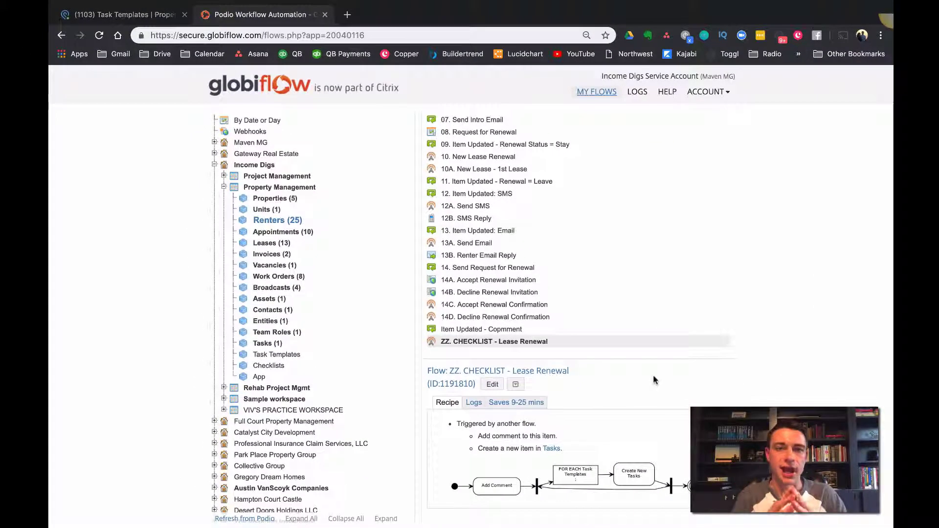
left_click(493, 385)
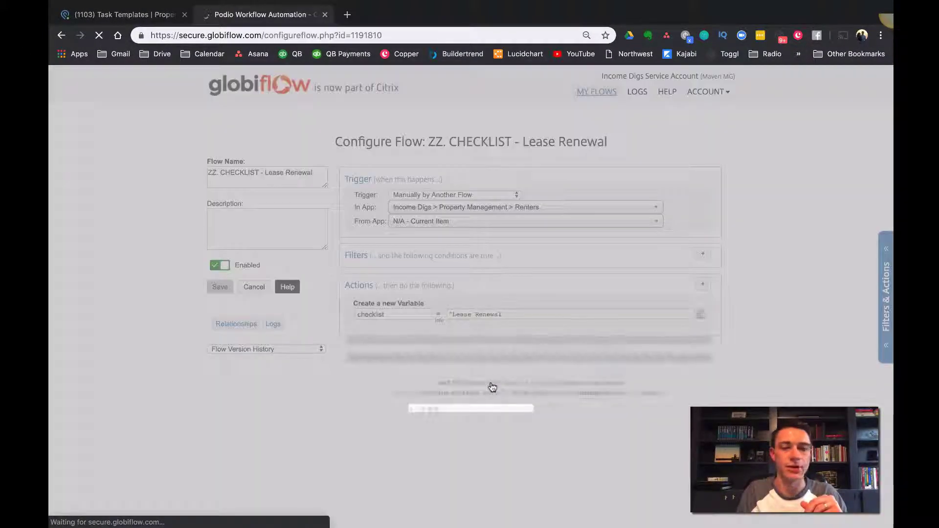
scroll(493, 387, "down", 2)
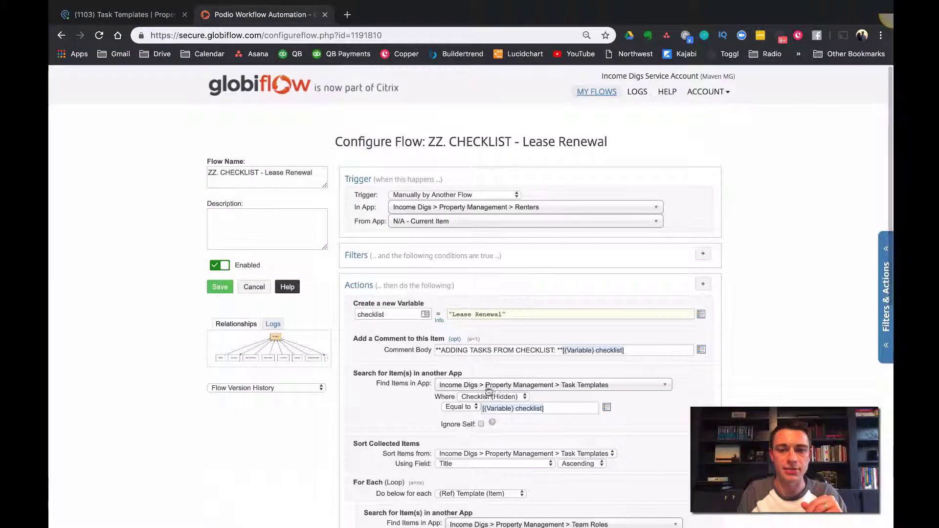
scroll(677, 455, "down", 3)
scroll(674, 456, "down", 3)
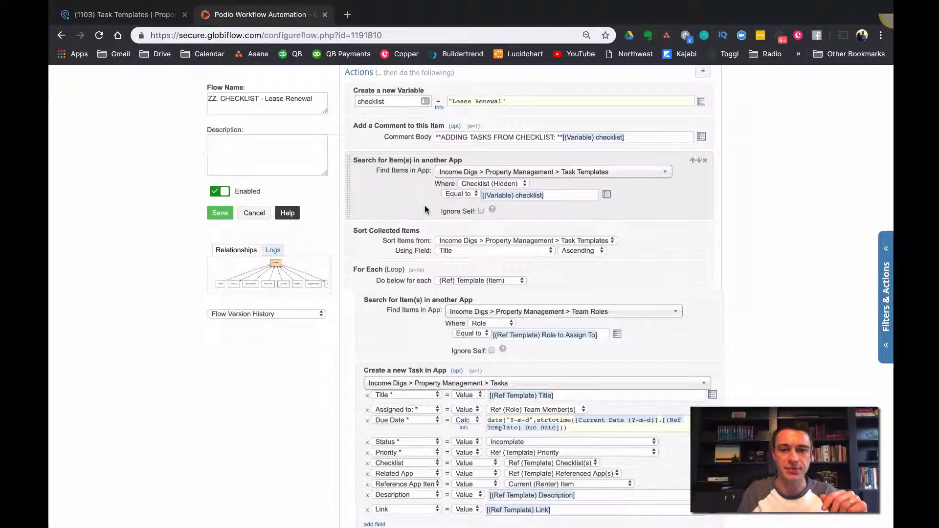
scroll(421, 205, "down", 3)
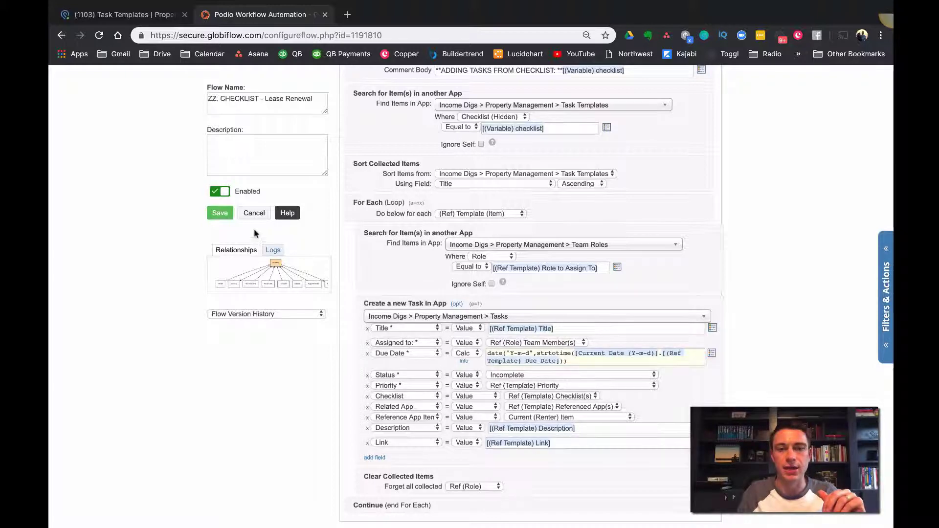
left_click(255, 214)
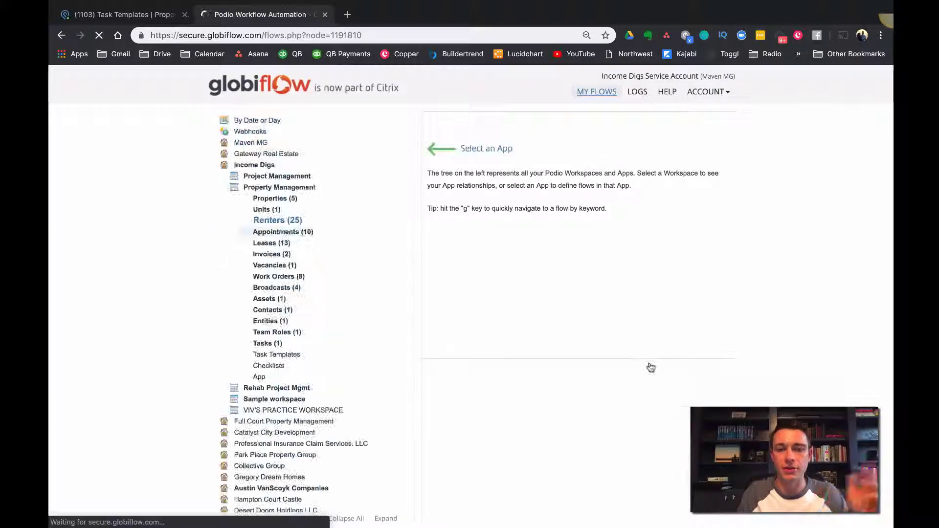
scroll(650, 352, "down", 5)
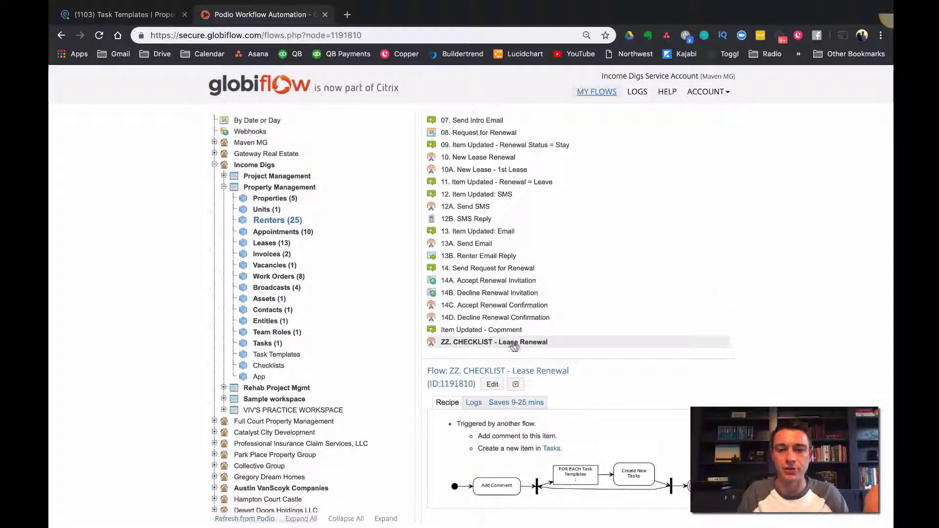
scroll(528, 320, "up", 5)
Create a new Renters Item Updated flow named 'ZZ. Renter Renewal status = Stay'
left_click(520, 128)
left_click(524, 146)
left_click(378, 267)
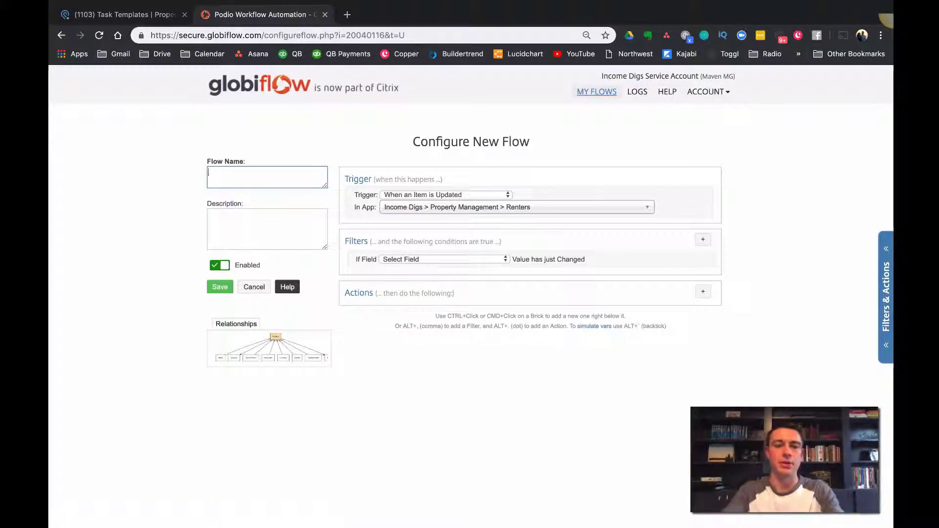
type("ZZ")
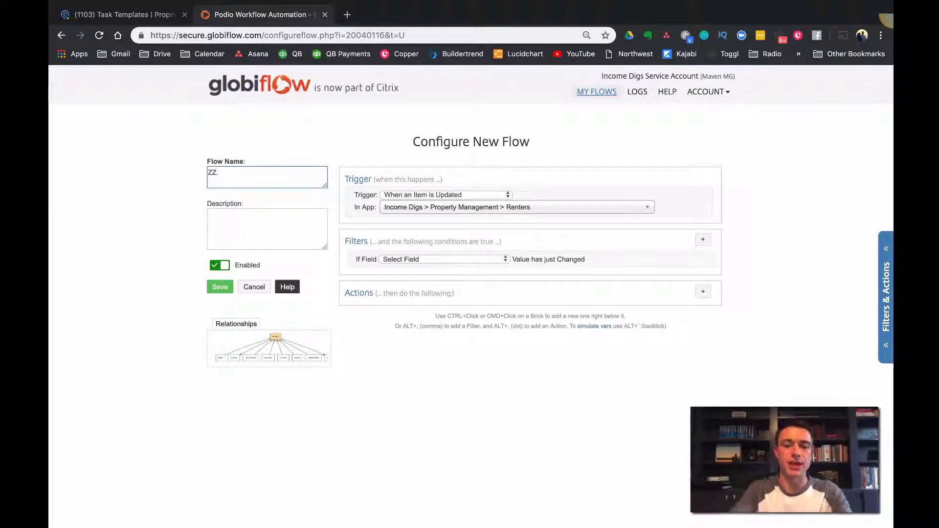
type(". Renter")
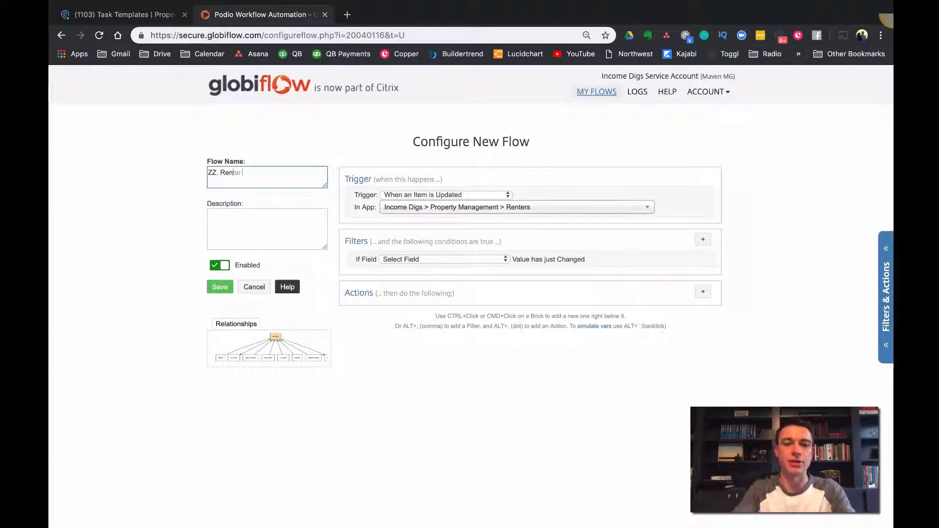
type(" Renewal status = Stay")
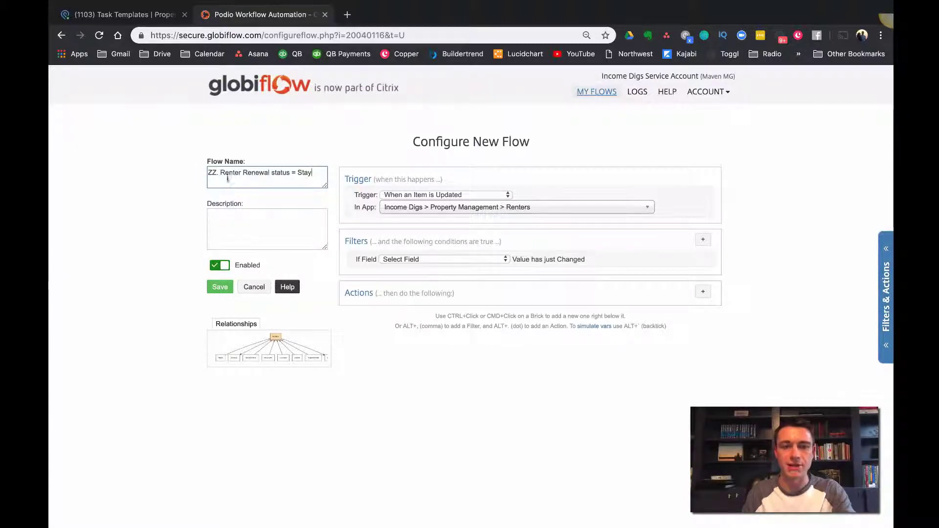
Filter the flow on Renewal Status changed and Renewal Status equal to Stay
left_click(424, 259)
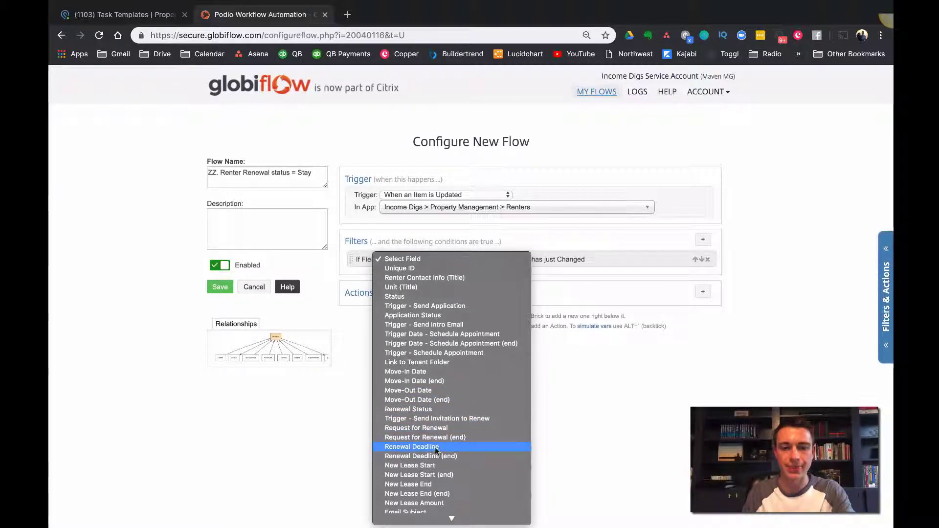
left_click(424, 410)
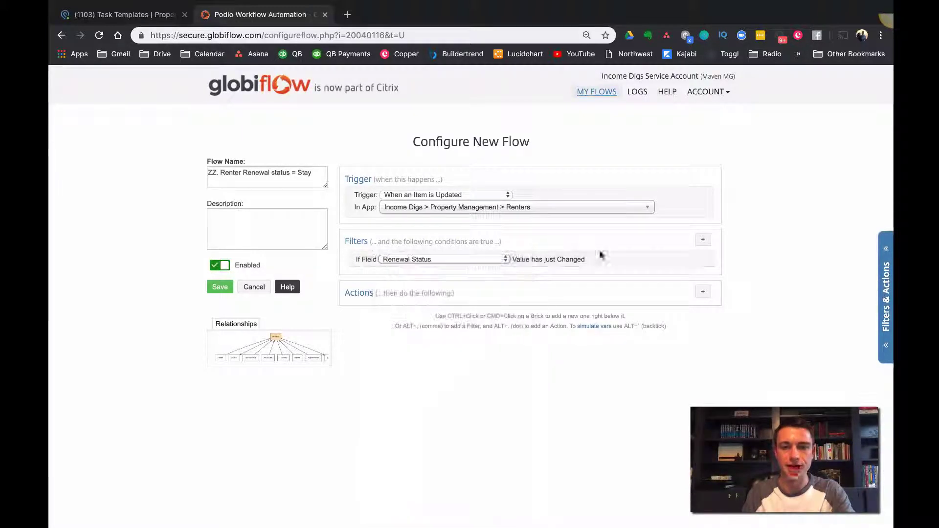
left_click(703, 239)
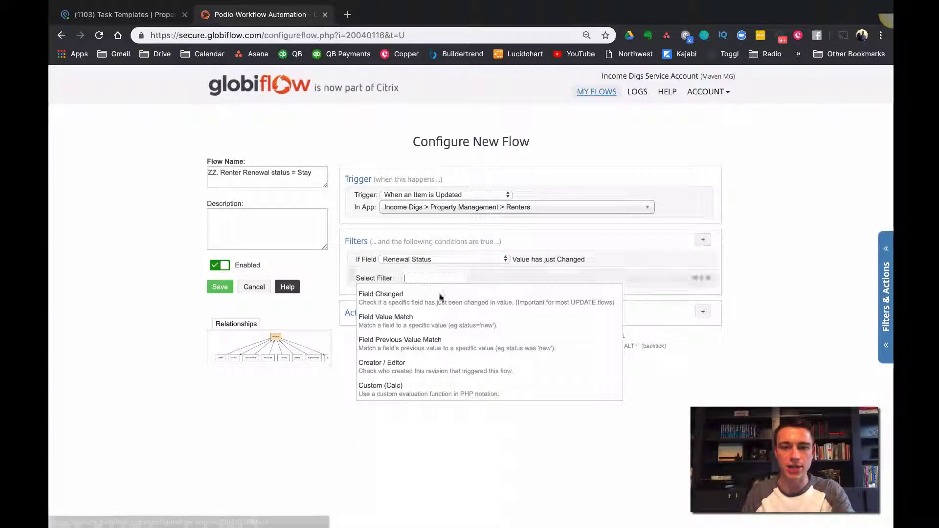
left_click(401, 315)
left_click(426, 278)
left_click(426, 278)
left_click(425, 278)
left_click(431, 475)
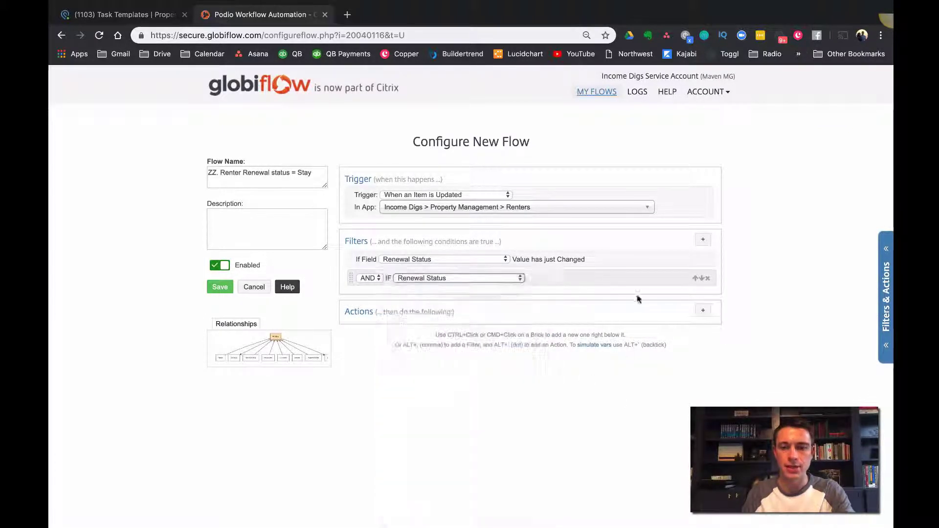
left_click(614, 277)
left_click(607, 316)
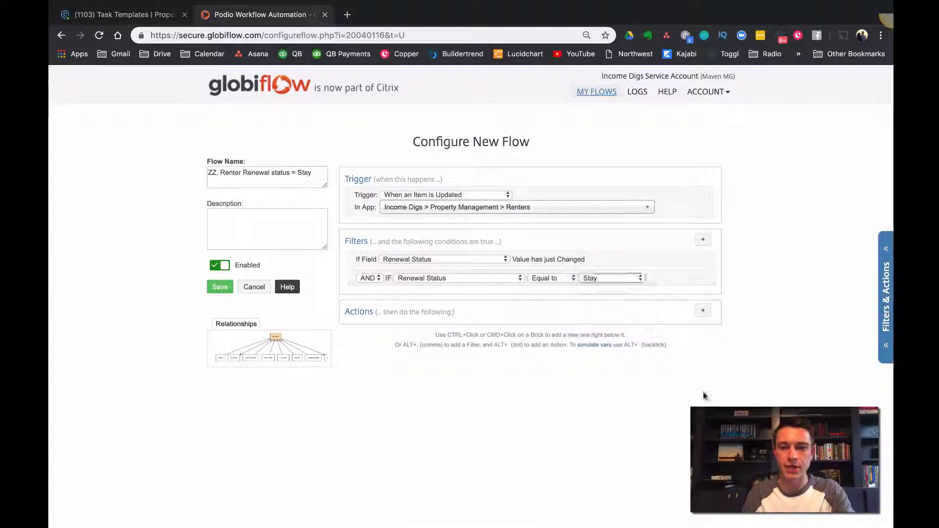
Add a Trigger another Flow action running ZZ. CHECKLIST - Lease Renewal, and save the flow
left_click(703, 310)
type("trigger")
left_click(436, 348)
left_click(443, 340)
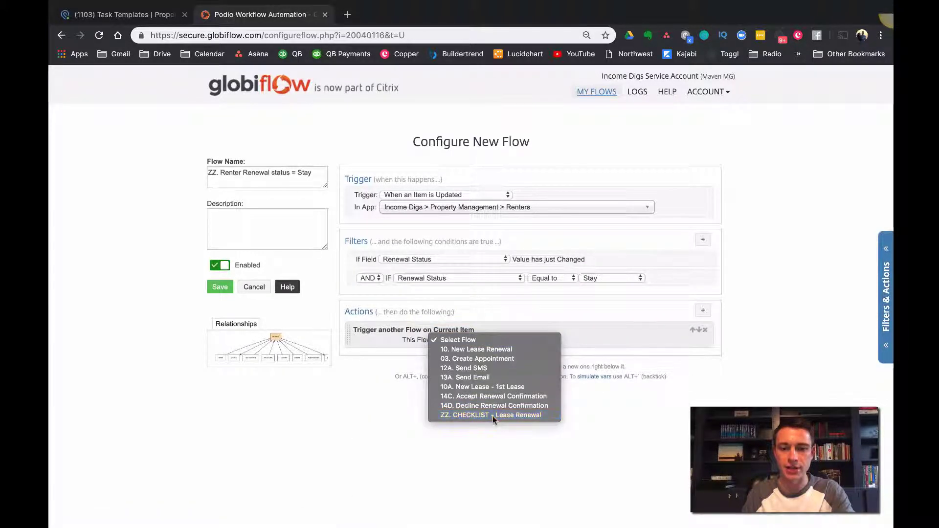
left_click(493, 415)
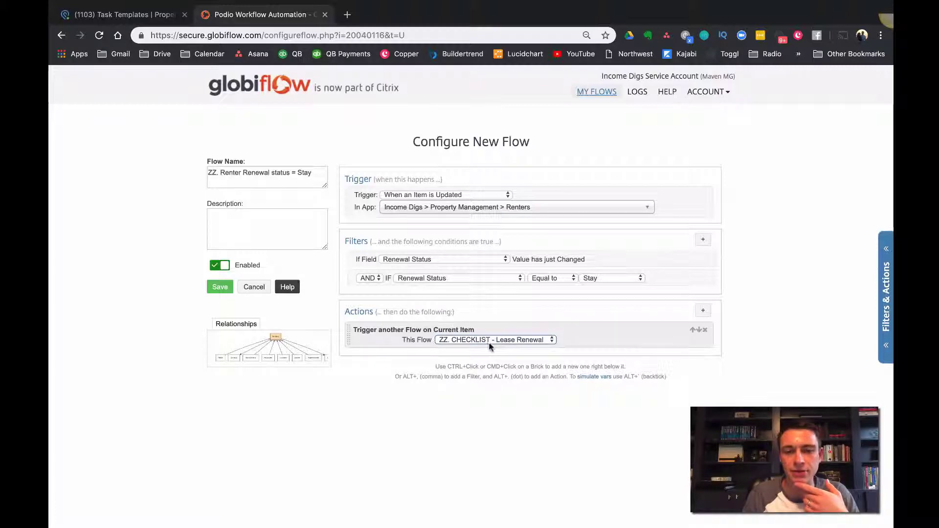
left_click(226, 292)
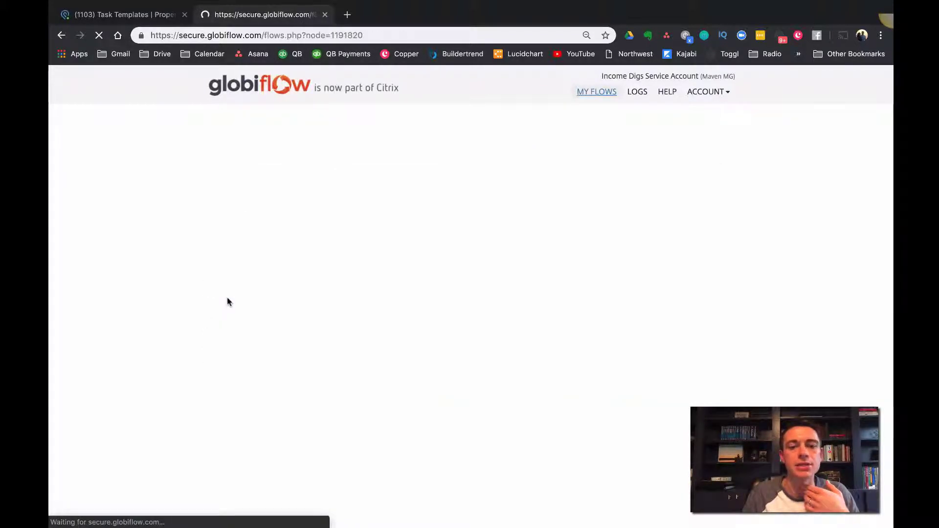
left_click(114, 15)
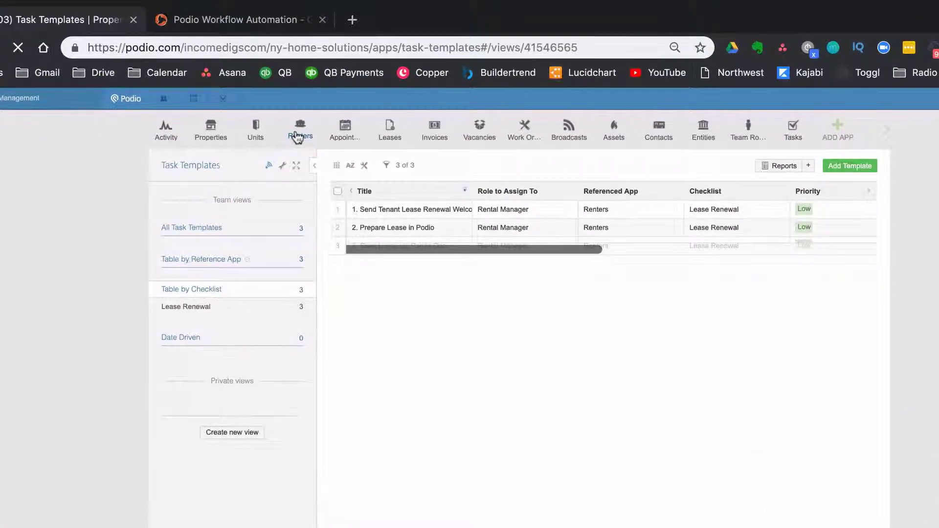
Open a renter's record in the Renters app and set its Renewal Status to Stay
left_click(309, 98)
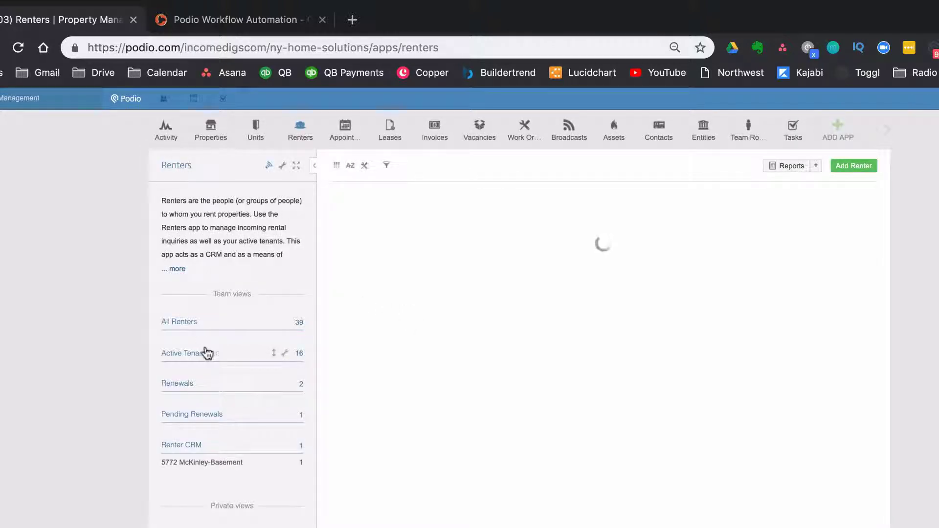
left_click(397, 229)
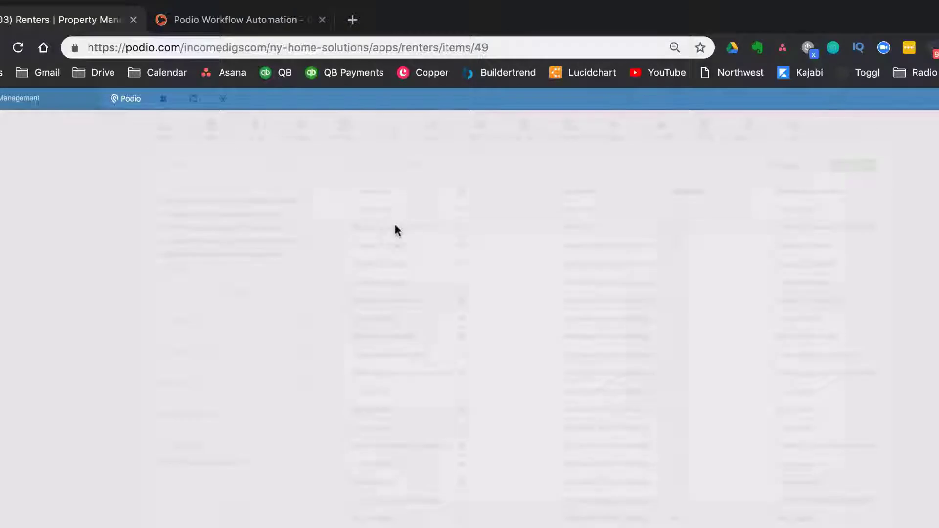
scroll(360, 380, "down", 1)
scroll(359, 382, "down", 5)
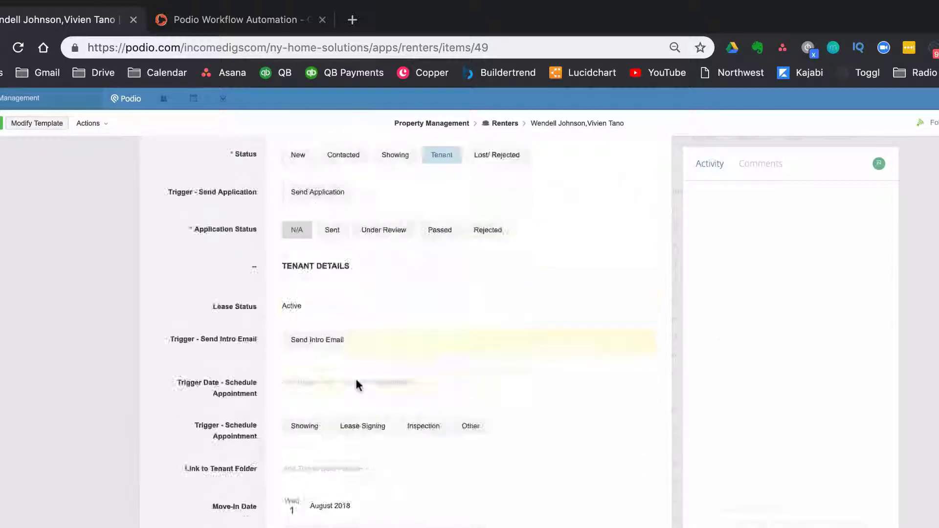
scroll(365, 426, "down", 3)
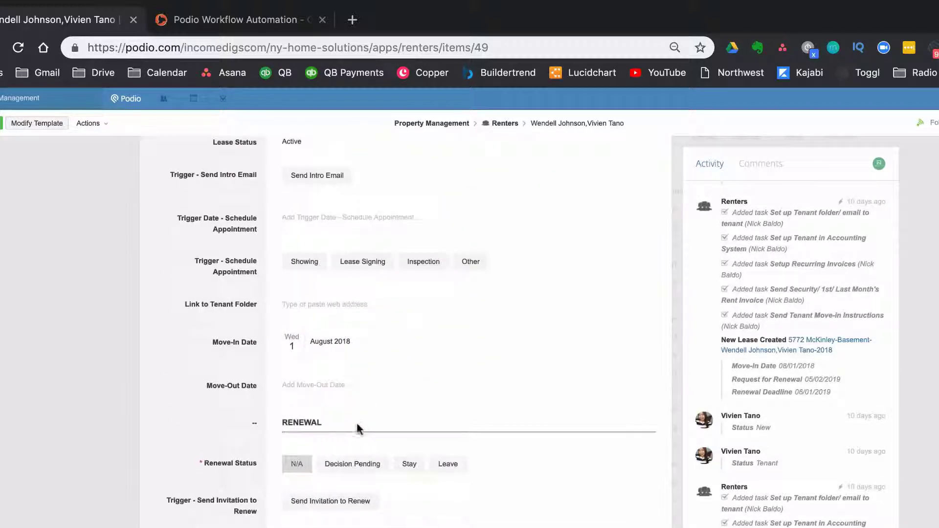
left_click(411, 469)
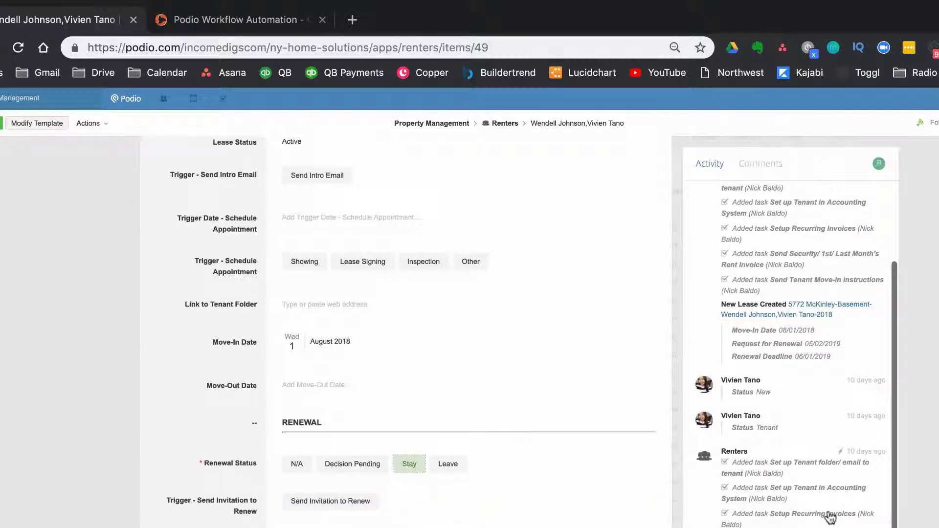
Open the new '1. Send Tenant Lease Renewal Welcome Letter' task from the renter's activity feed
scroll(830, 518, "down", 1)
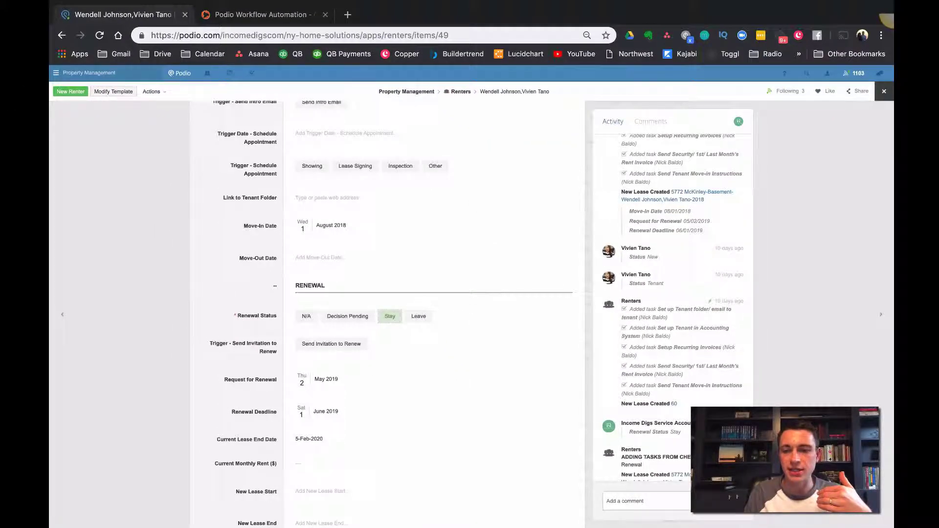
scroll(666, 427, "down", 3)
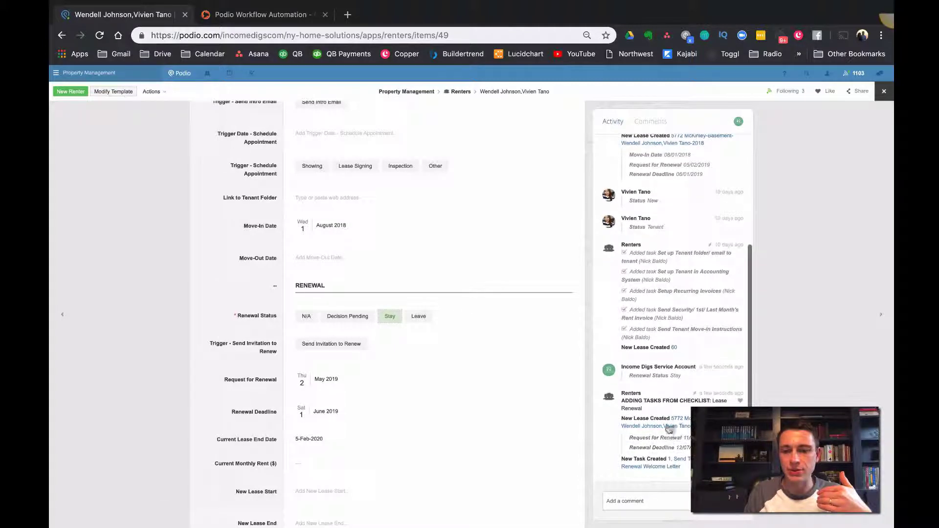
scroll(662, 423, "down", 2)
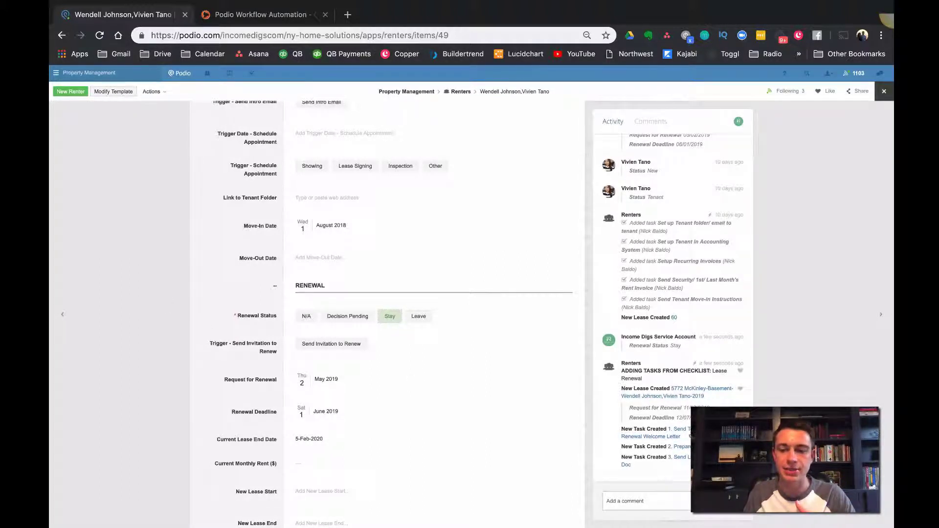
left_click(651, 437)
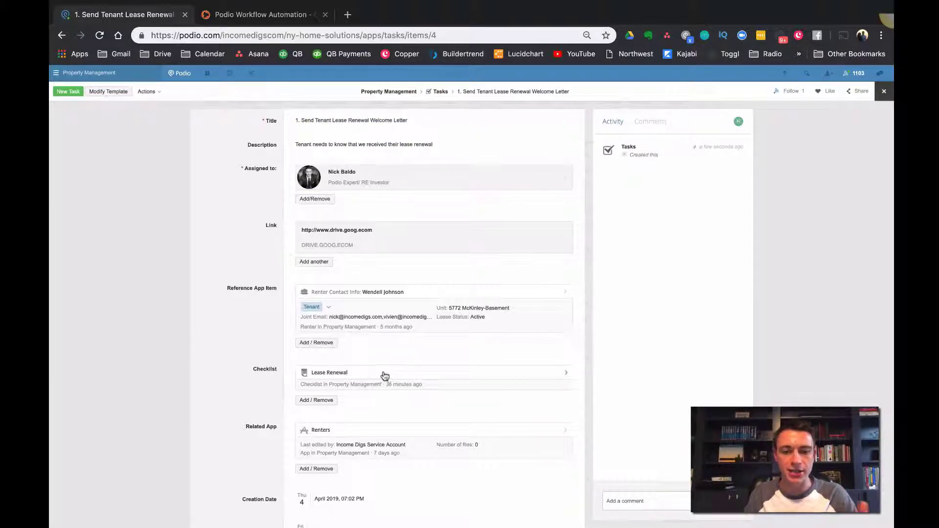
Review the welcome-letter task's fields, then close it back to the list of 39 renters
scroll(375, 371, "down", 3)
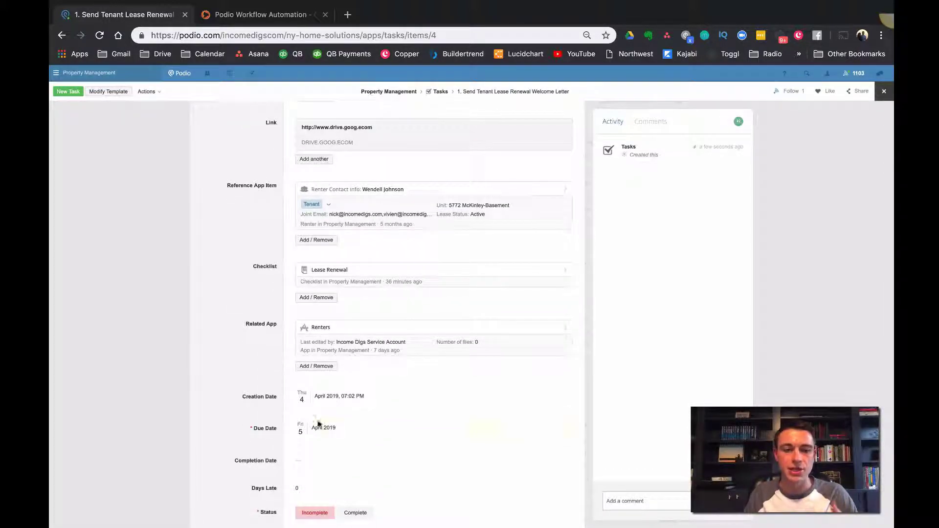
scroll(314, 429, "down", 2)
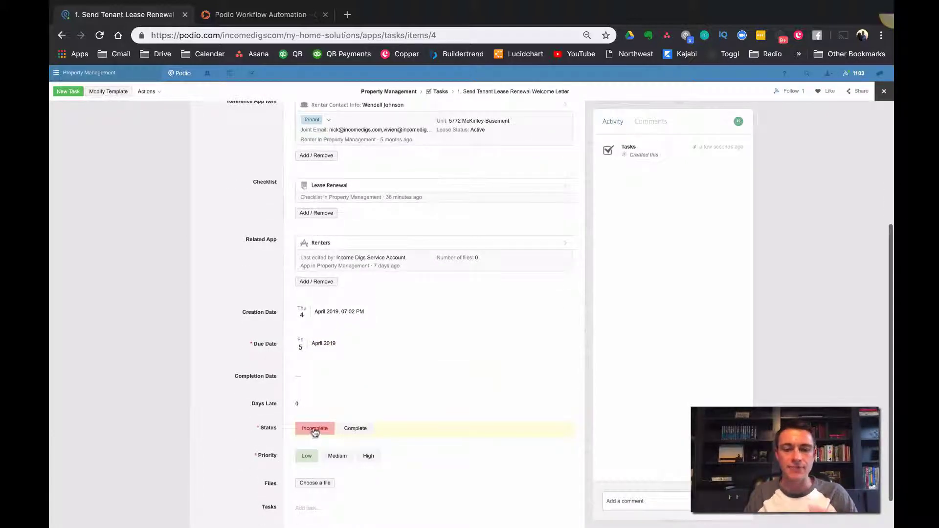
scroll(314, 431, "up", 5)
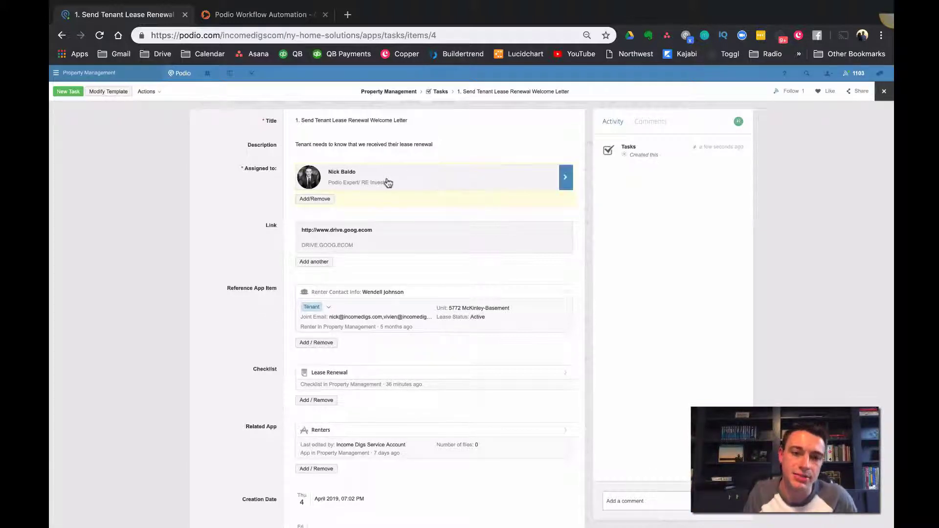
scroll(381, 249, "down", 3)
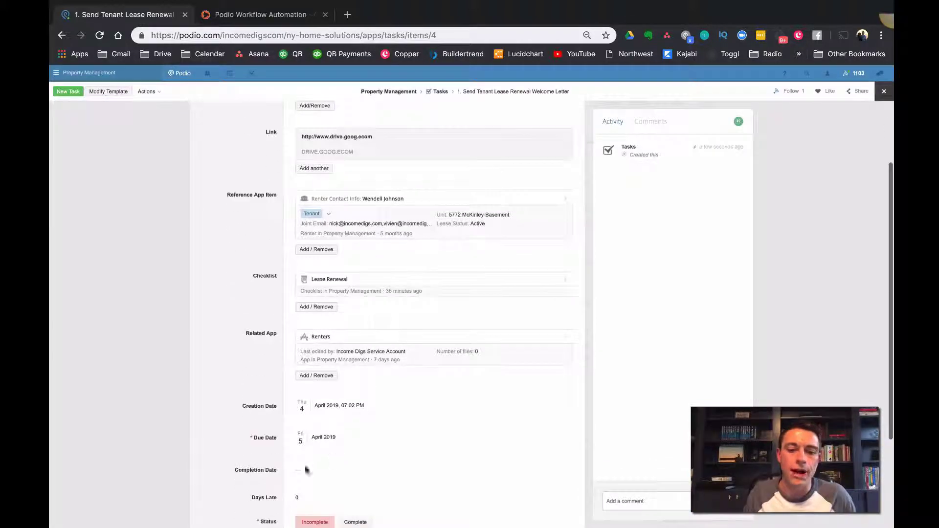
left_click(116, 292)
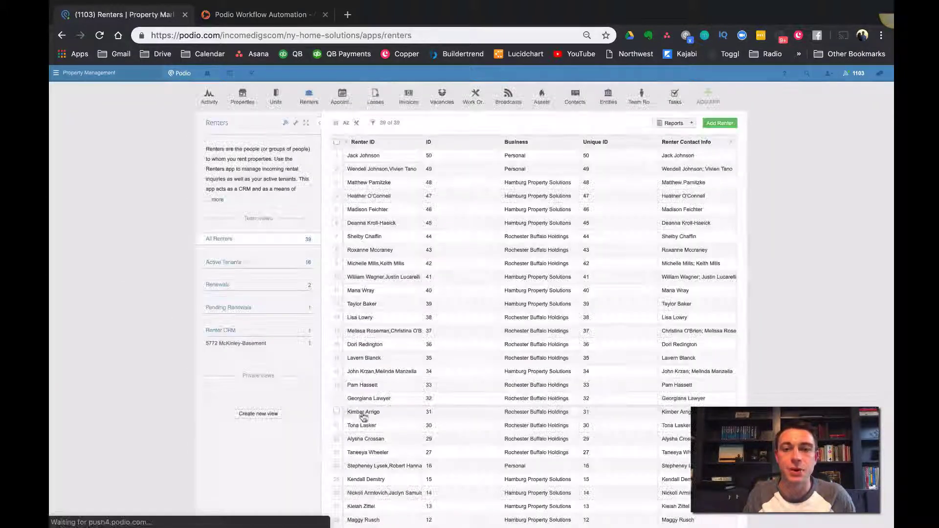
Set the welcome-letter template's Due Date - Days from Current Date to 3
left_click(745, 97)
left_click(210, 120)
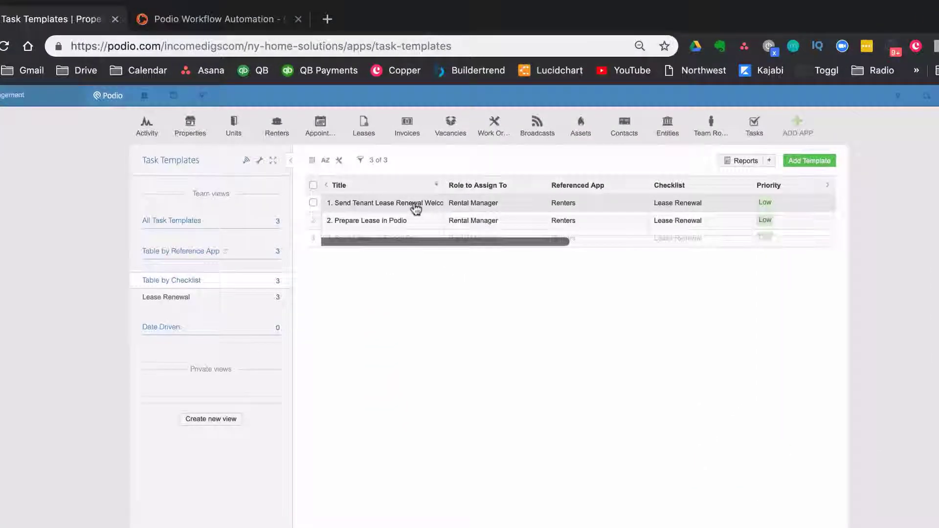
left_click(415, 207)
scroll(311, 372, "down", 4)
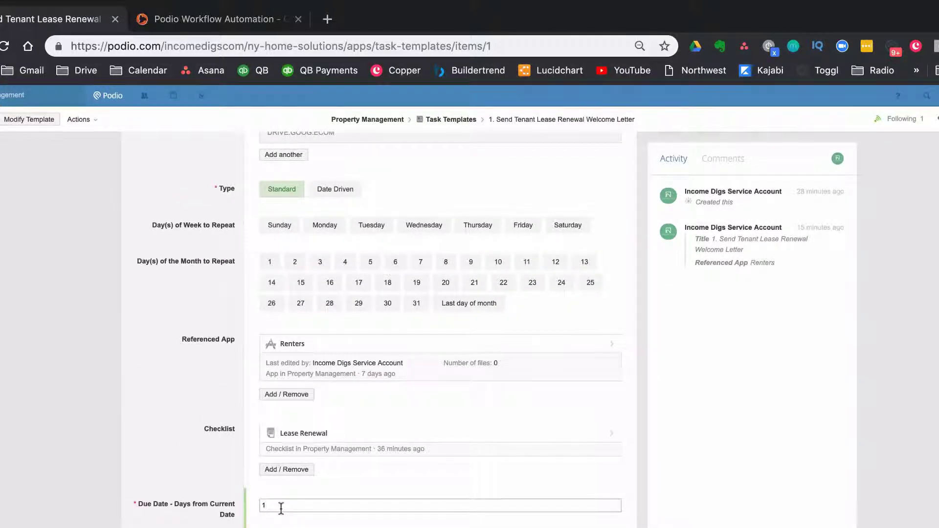
left_click(282, 509)
key("BackSpace")
type("3")
left_click(200, 449)
scroll(201, 450, "up", 5)
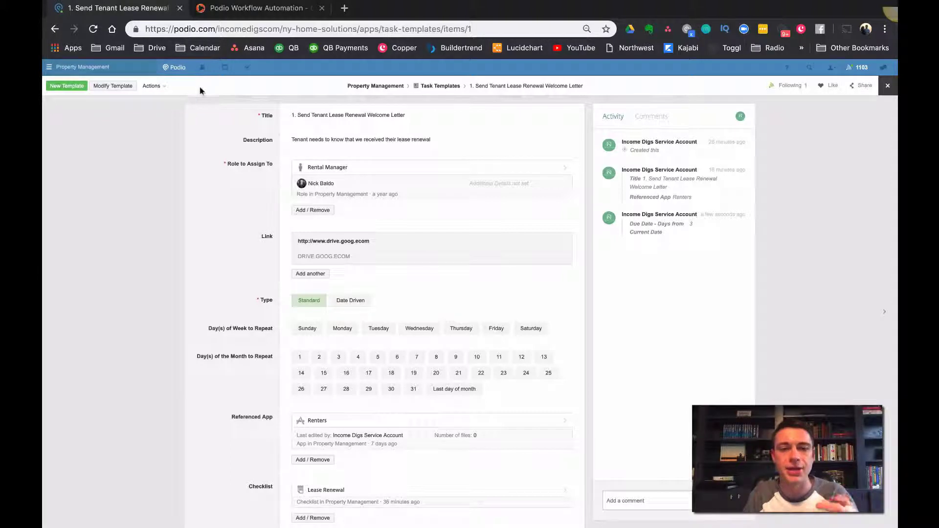
Close the current template and review the New Vacancy checklist in the Checklists app
left_click(151, 156)
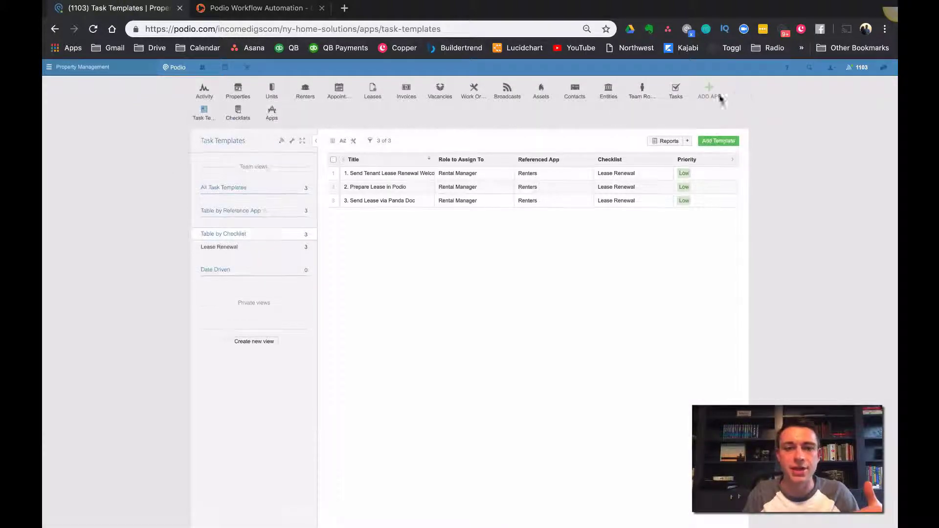
left_click(238, 114)
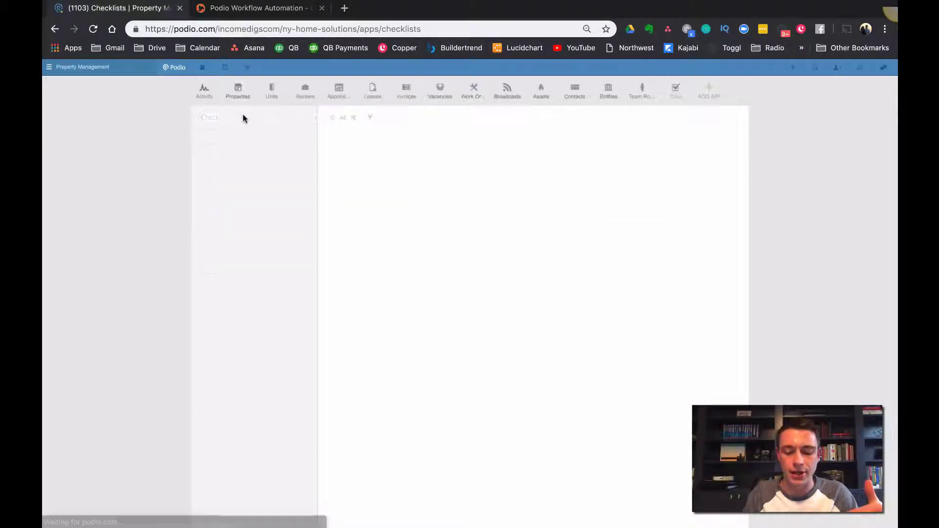
left_click(598, 175)
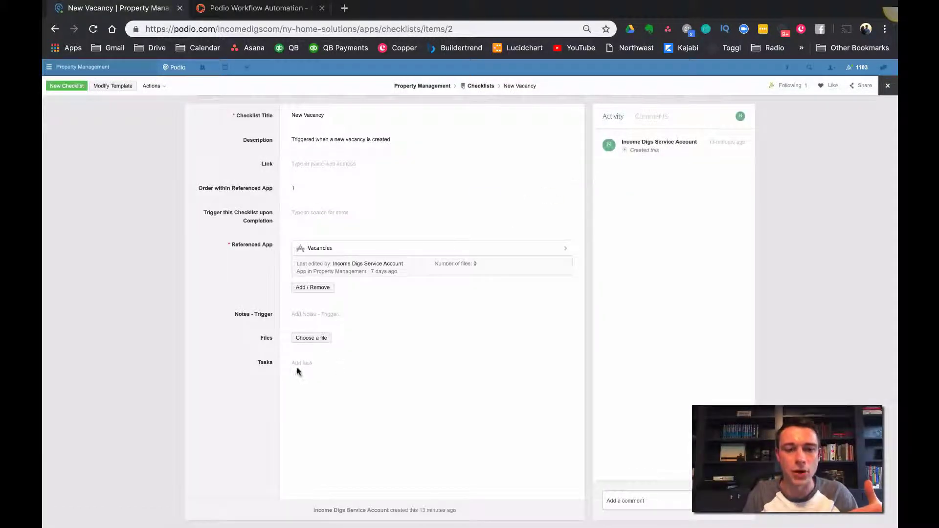
left_click(113, 224)
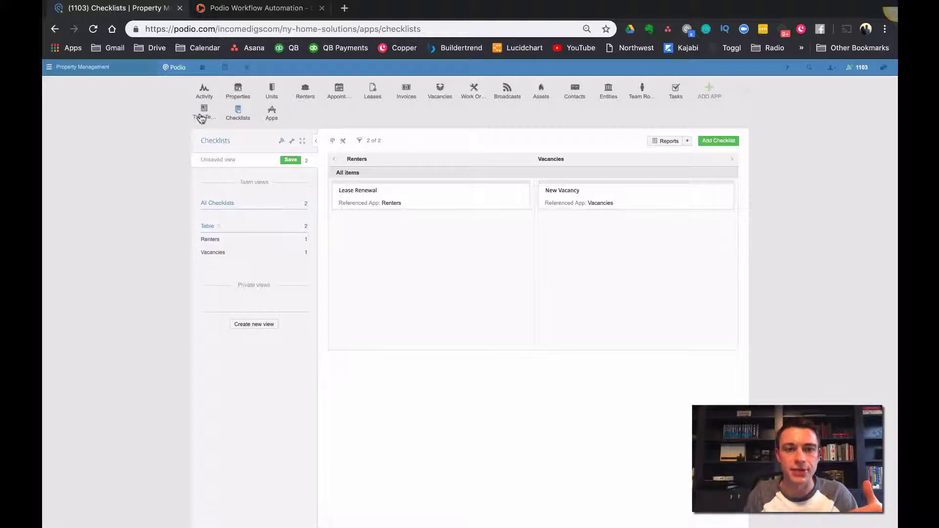
Start a Draft Vacancy Ad Copy task template assigned to Bookkeeper/ Admin, with a link
left_click(202, 115)
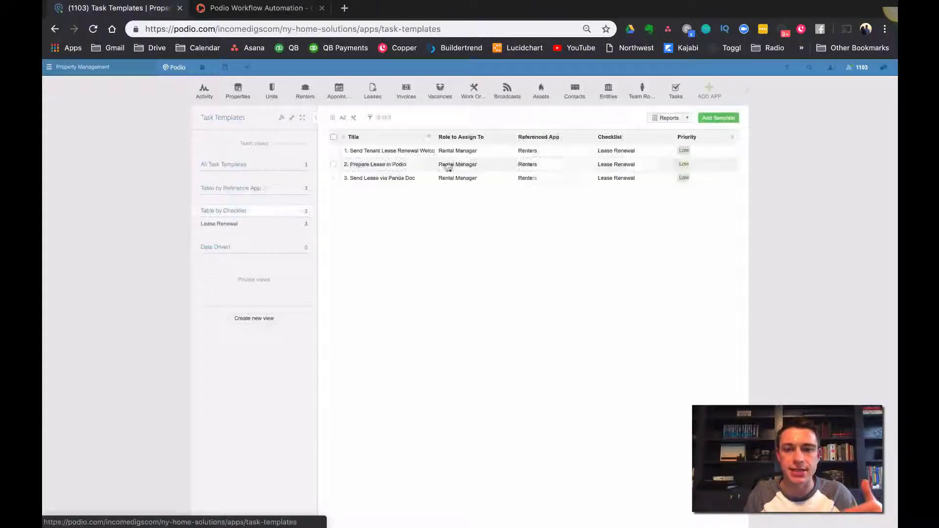
left_click(719, 118)
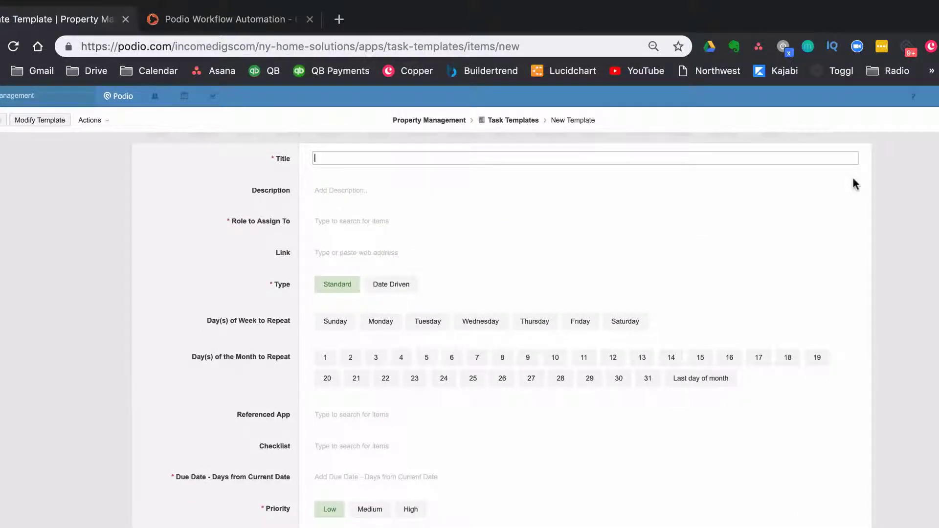
type("Dar")
key("Tab")
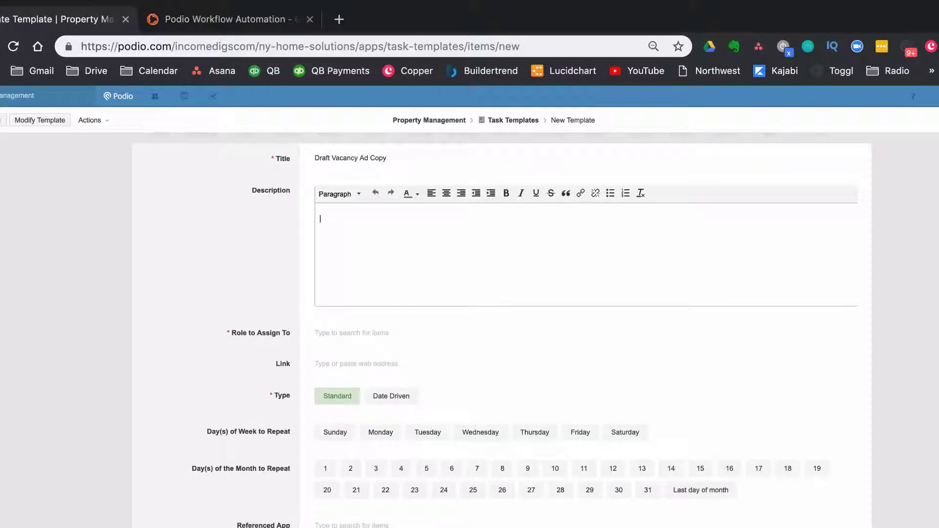
key("Tab")
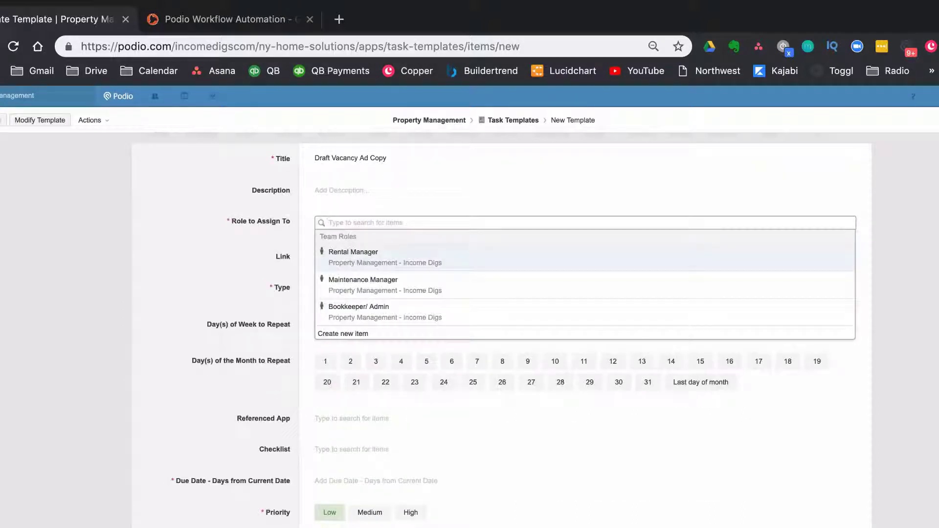
key("Down")
key("Down")
key("Return")
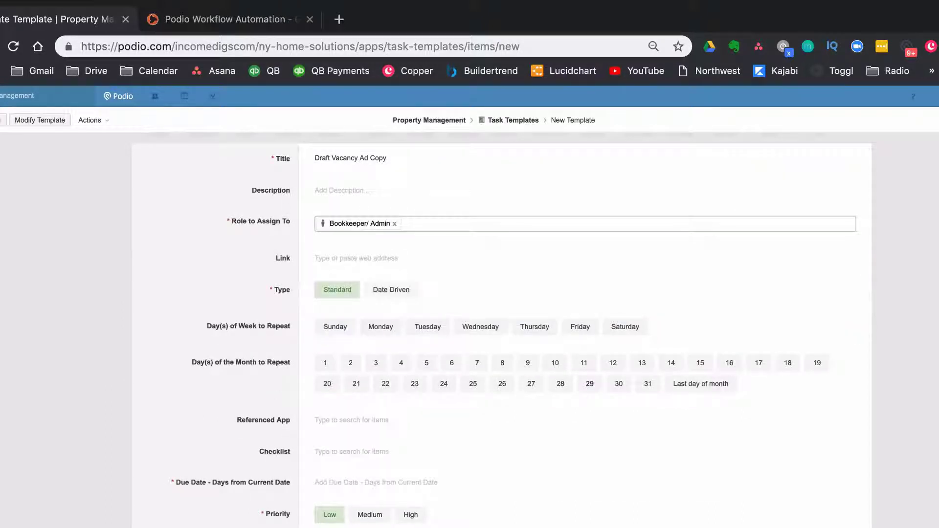
key("Tab")
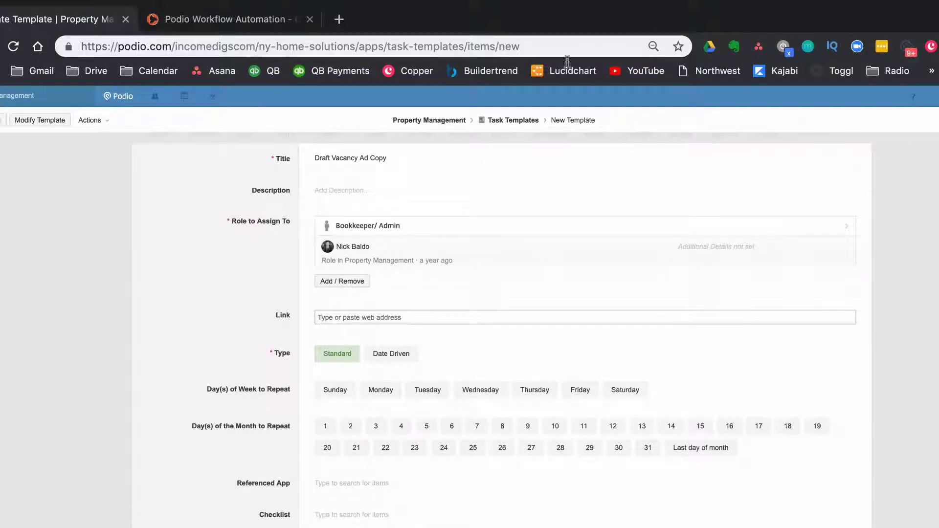
type("www.drive.google.com")
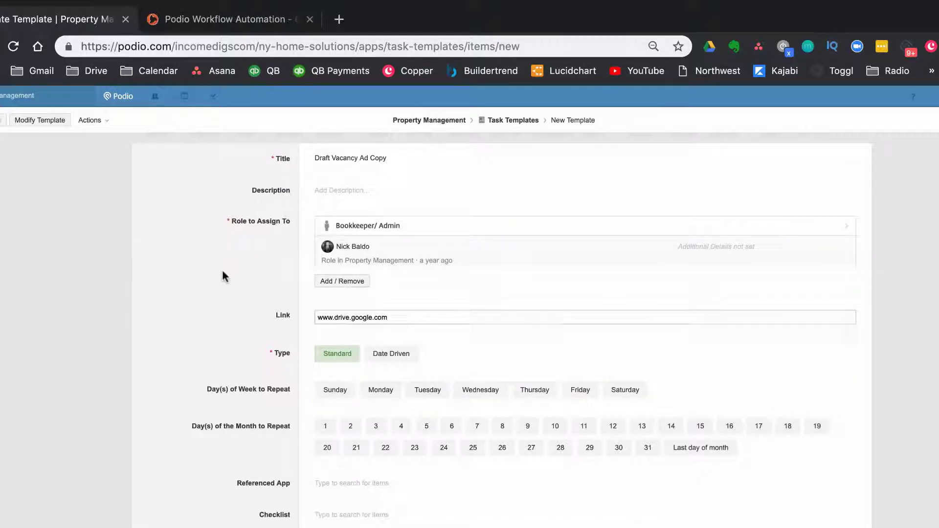
key("Return")
Reference the Vacancies app and New Vacancy checklist, set due in 2 days, and save
scroll(318, 477, "down", 1)
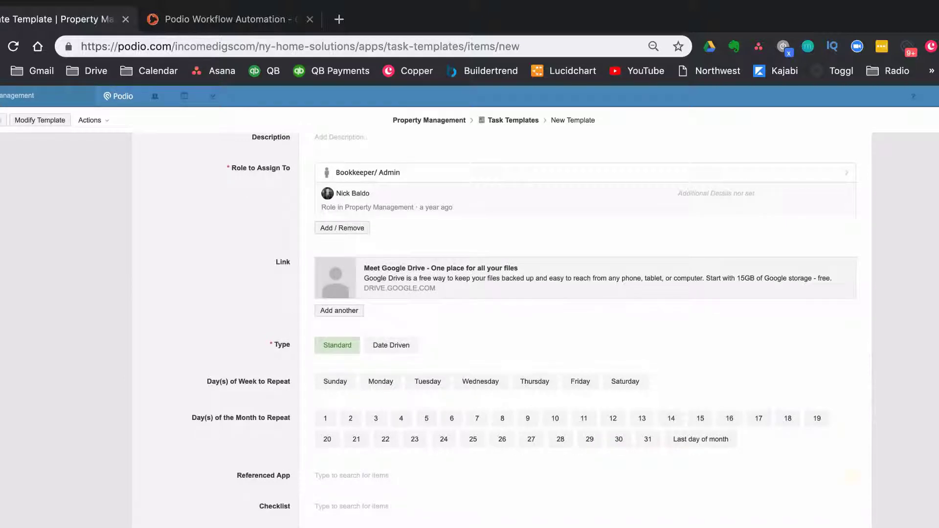
left_click(337, 483)
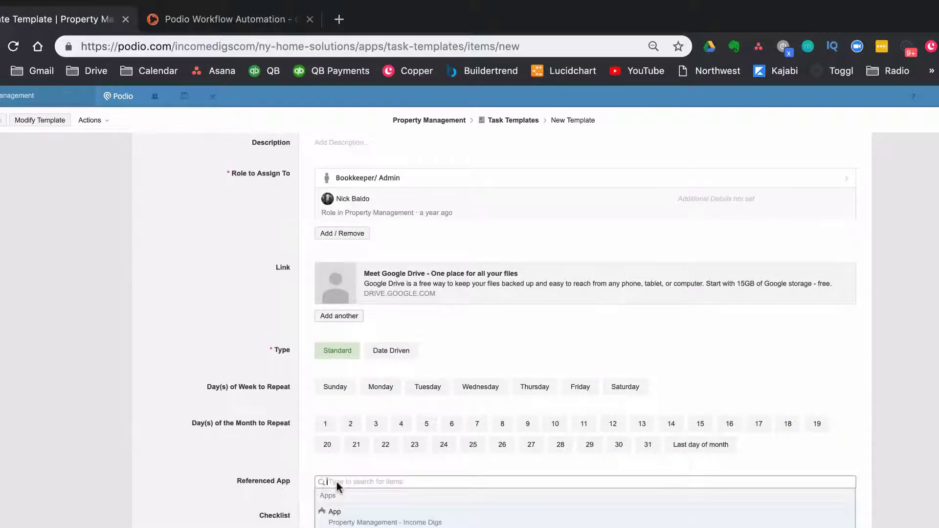
type("vac")
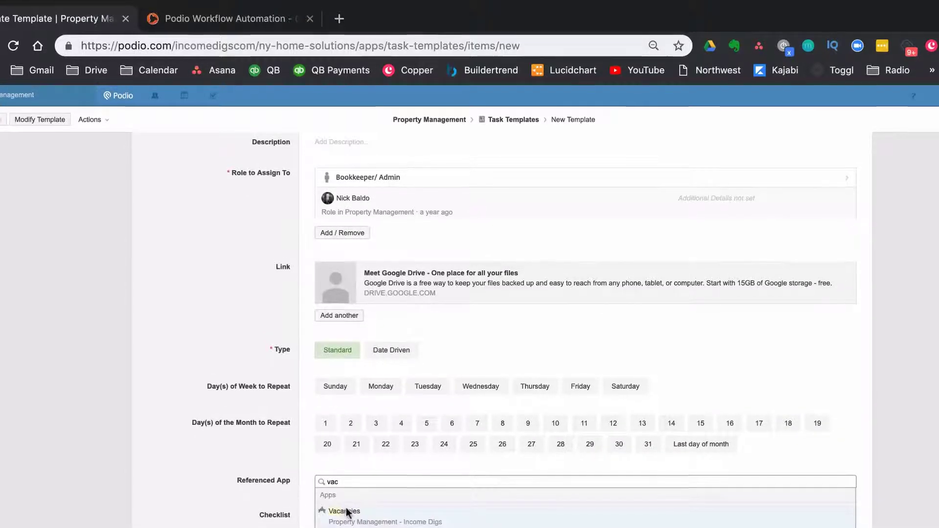
left_click(345, 510)
left_click(461, 385)
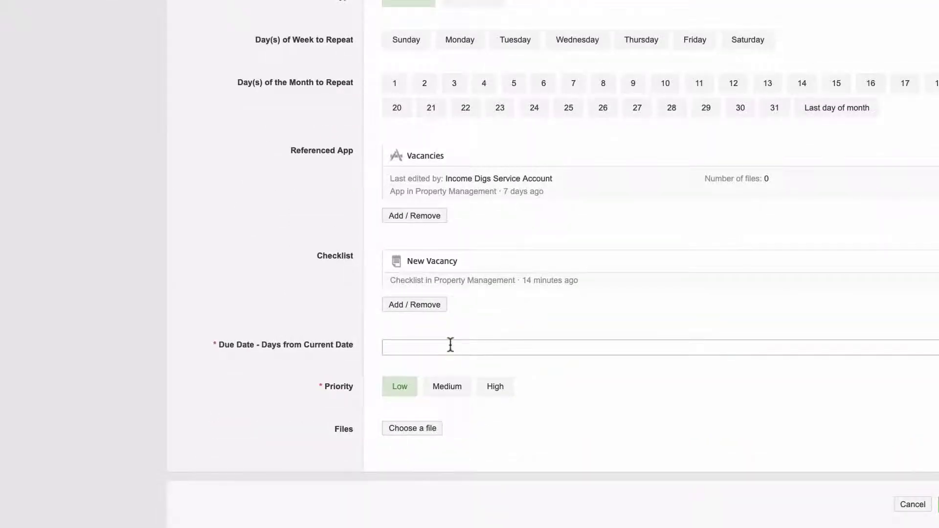
type("2")
left_click(274, 310)
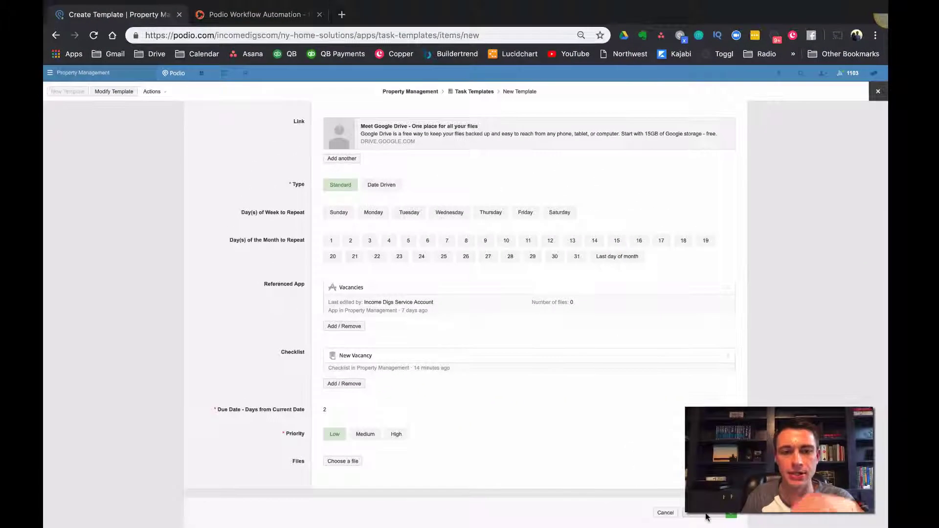
left_click(737, 513)
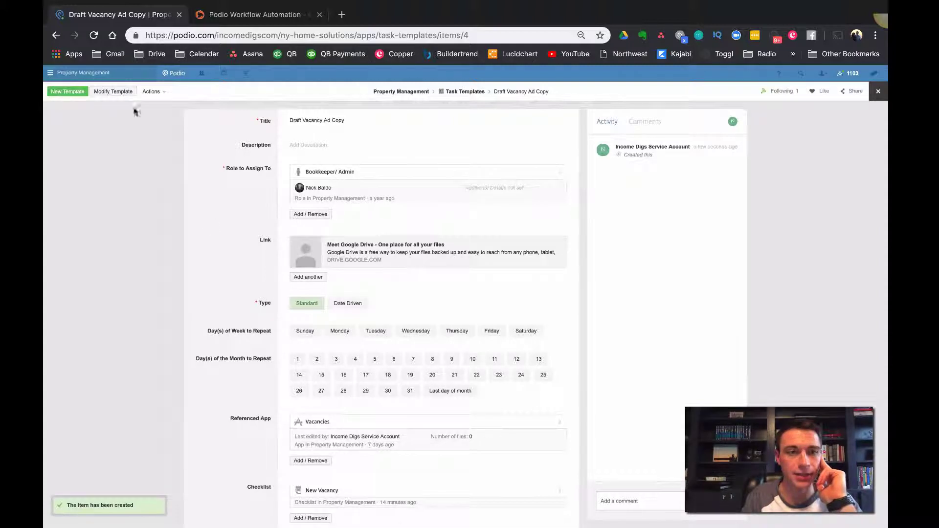
Prefix the Draft Vacancy Ad Copy title with '1.' and clone the template
left_click(292, 120)
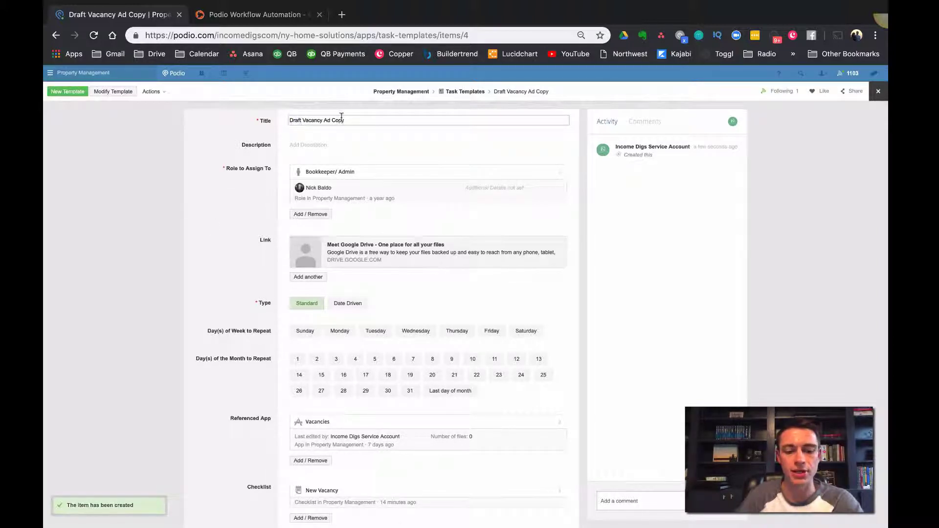
type("1.")
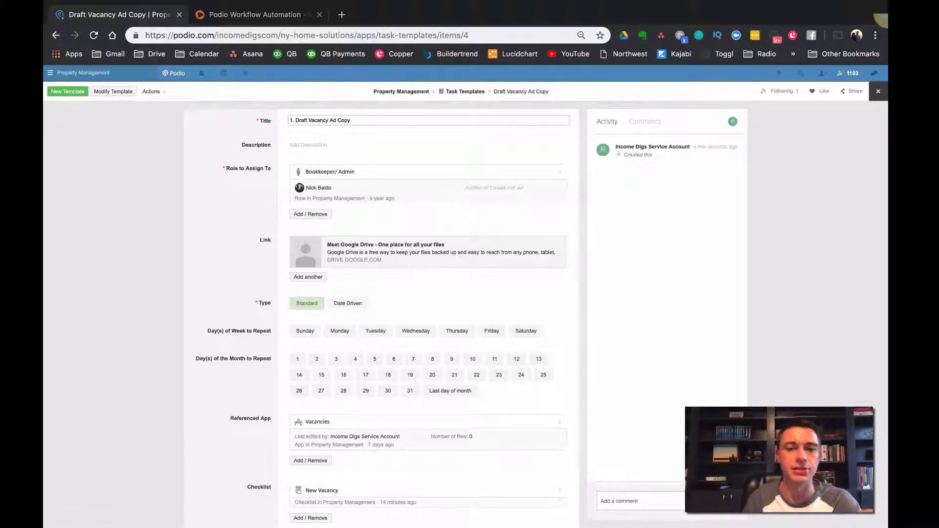
left_click(163, 93)
left_click(155, 122)
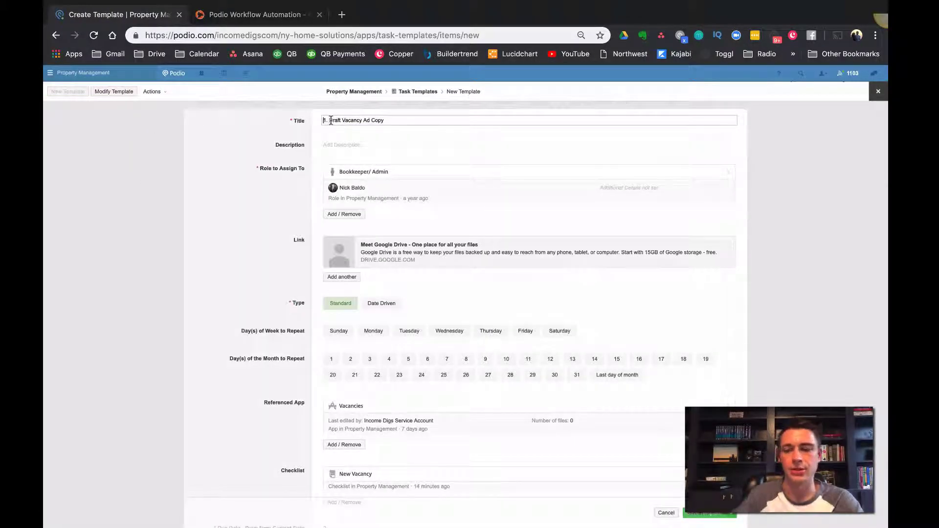
Retitle the clone '2. Confirm Vacancy Financials' and reassign it to Rental Manager
double_click(325, 120)
type("2")
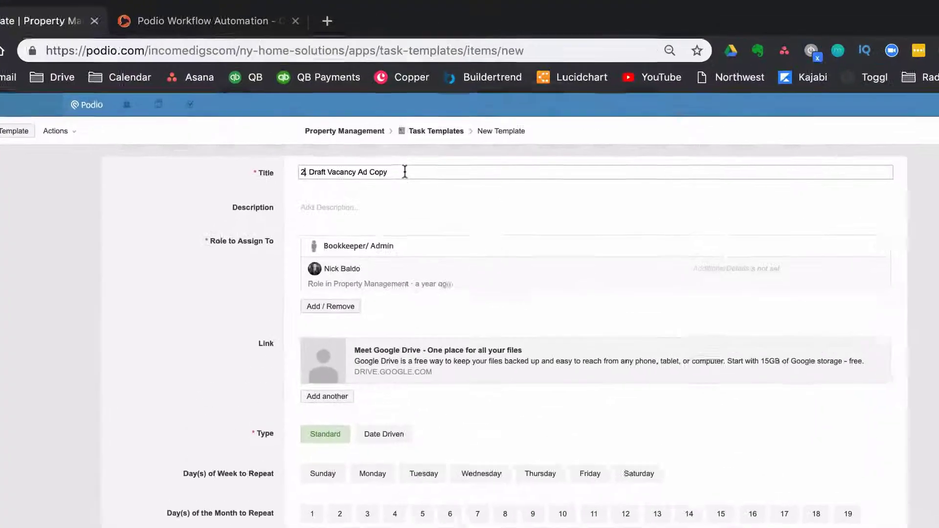
type(".")
left_click_drag(404, 172, 309, 172)
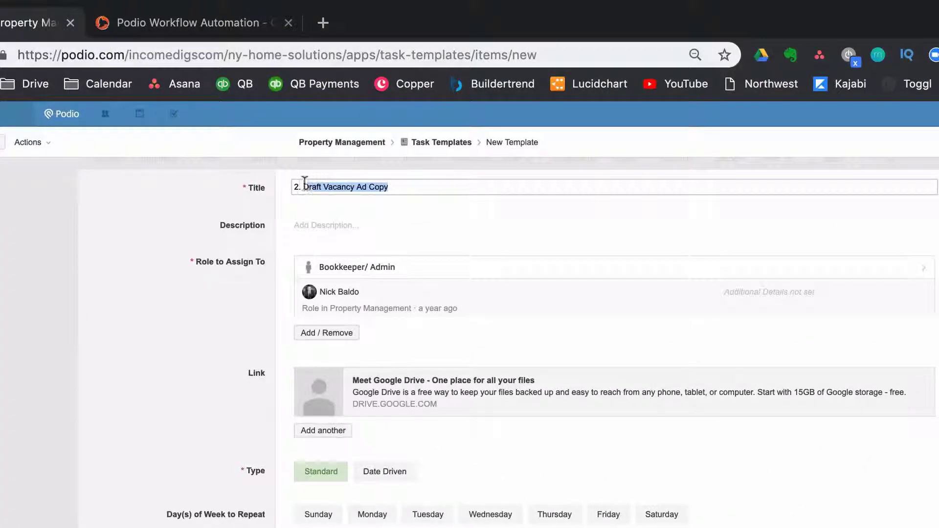
type("Confirm")
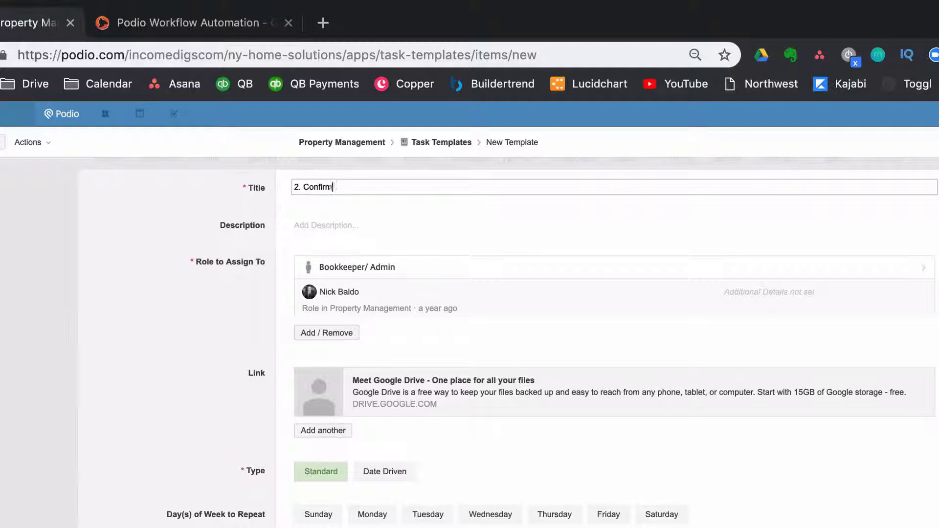
type(" Vacancy Financials")
left_click(337, 335)
left_click(389, 335)
left_click(337, 367)
left_click(214, 311)
Set the due date to 1 day, save, and filter to New Vacancy templates
scroll(372, 388, "down", 1)
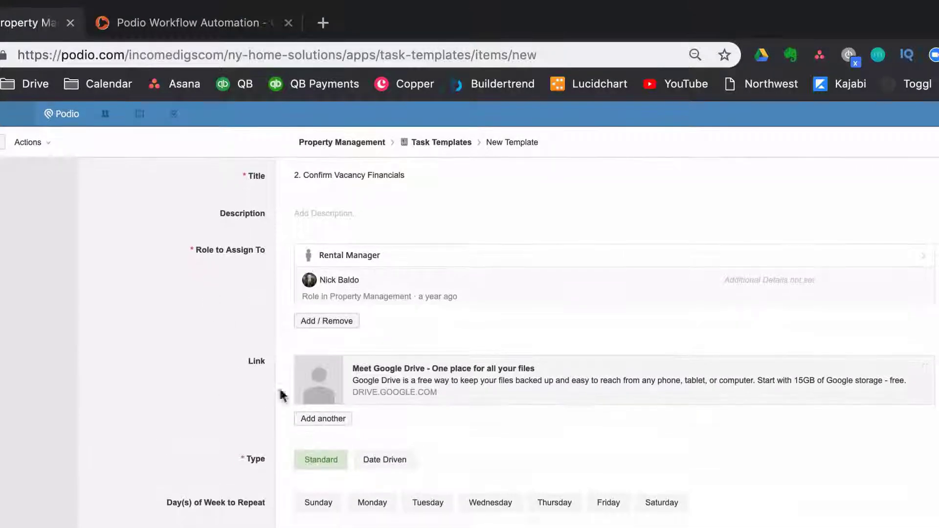
scroll(360, 493, "down", 5)
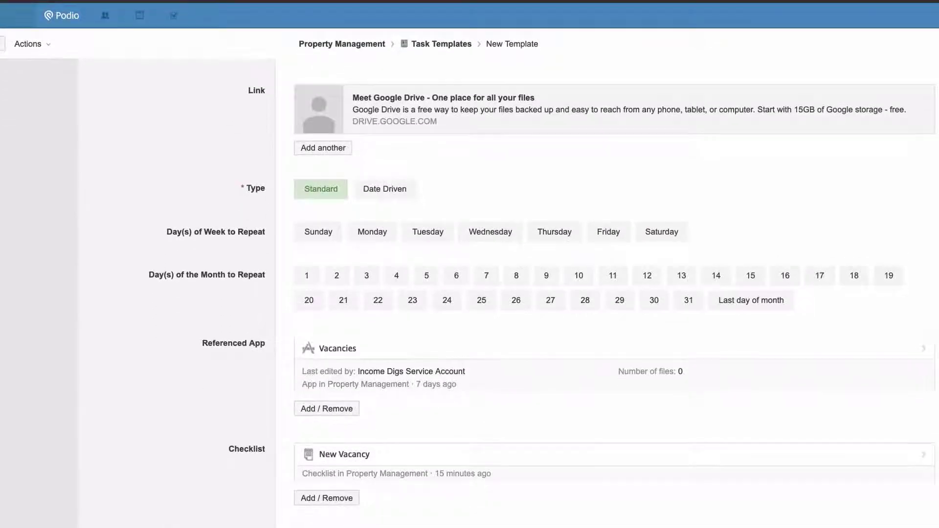
left_click(362, 410)
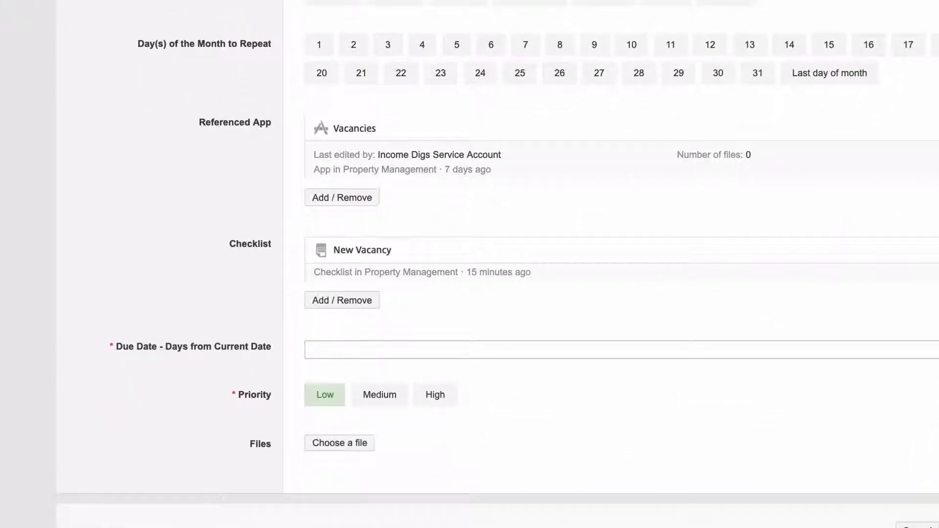
type("1")
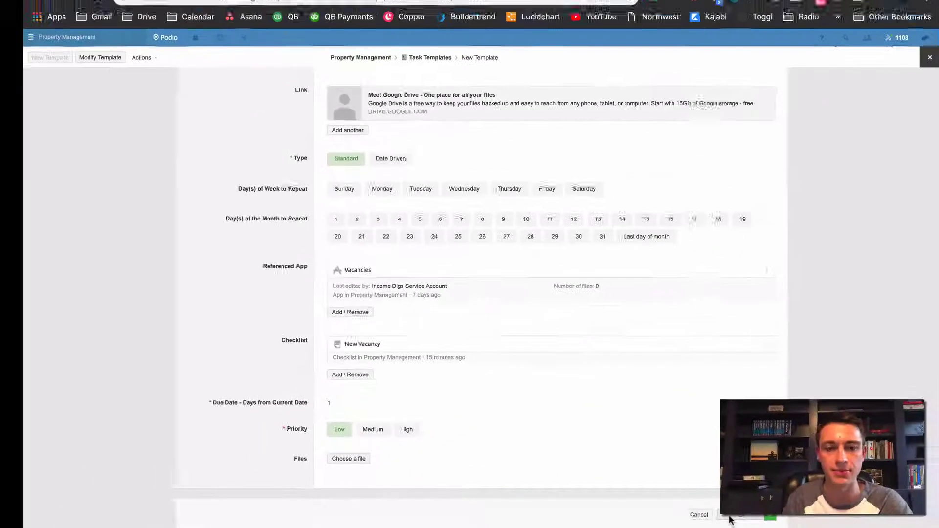
left_click(927, 526)
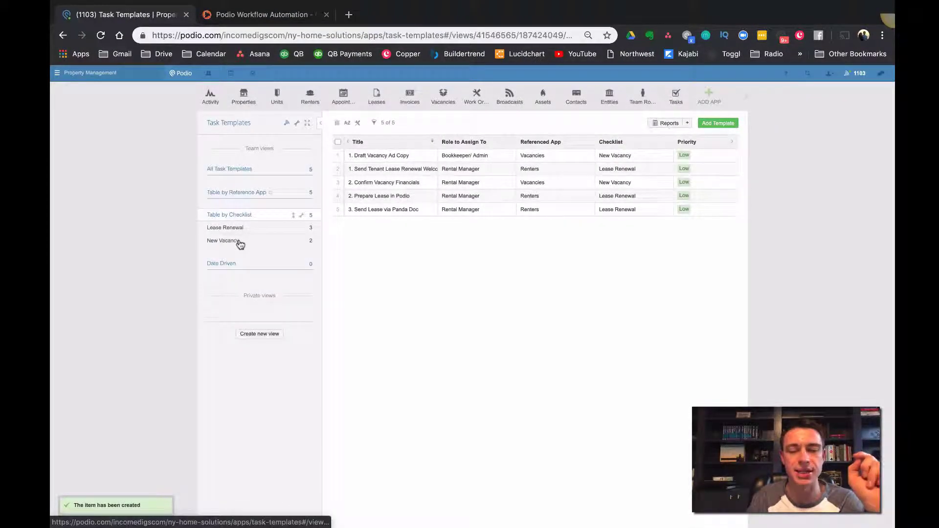
left_click(240, 241)
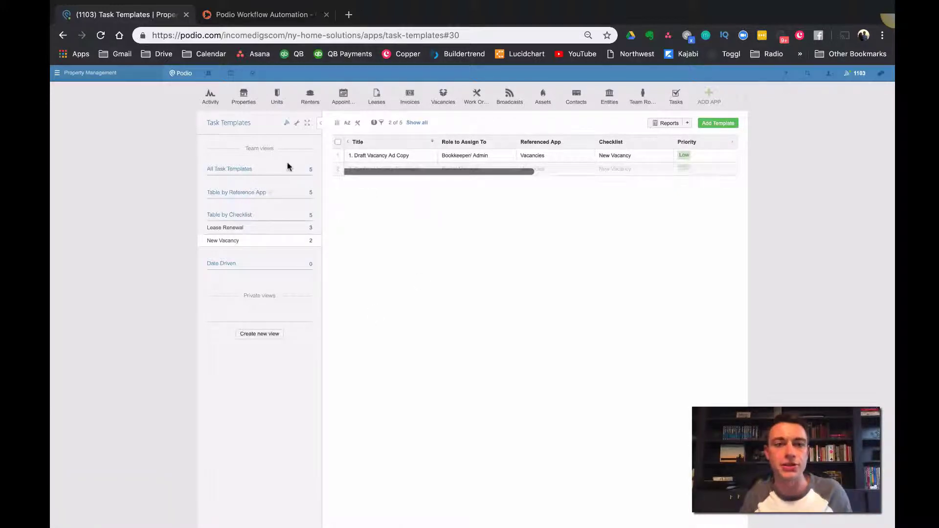
Copy the ZZ. CHECKLIST - Lease Renewal flow and list its possible destination apps
left_click(268, 15)
scroll(495, 308, "down", 5)
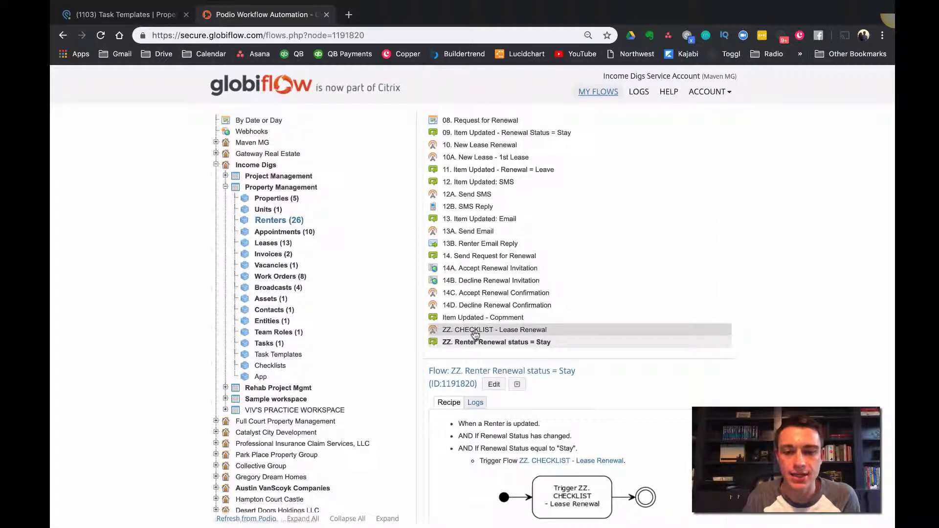
left_click(475, 332)
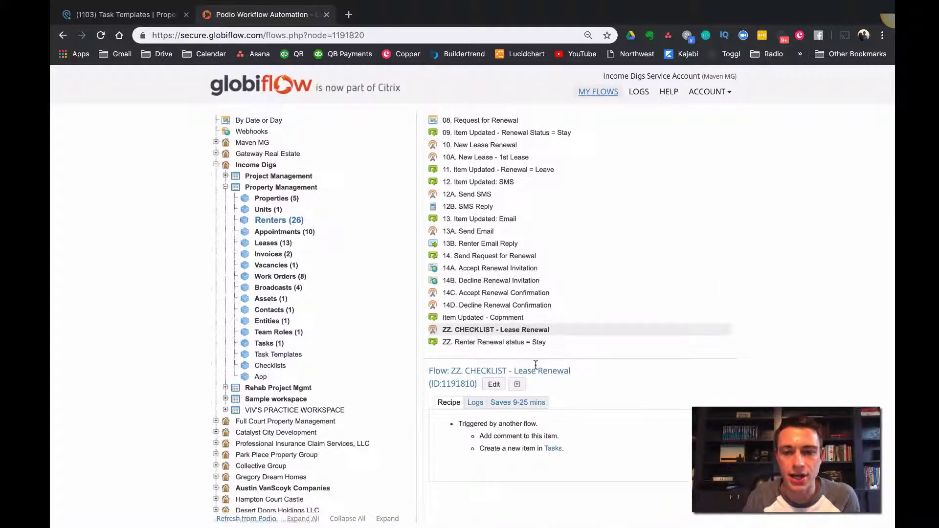
left_click(518, 385)
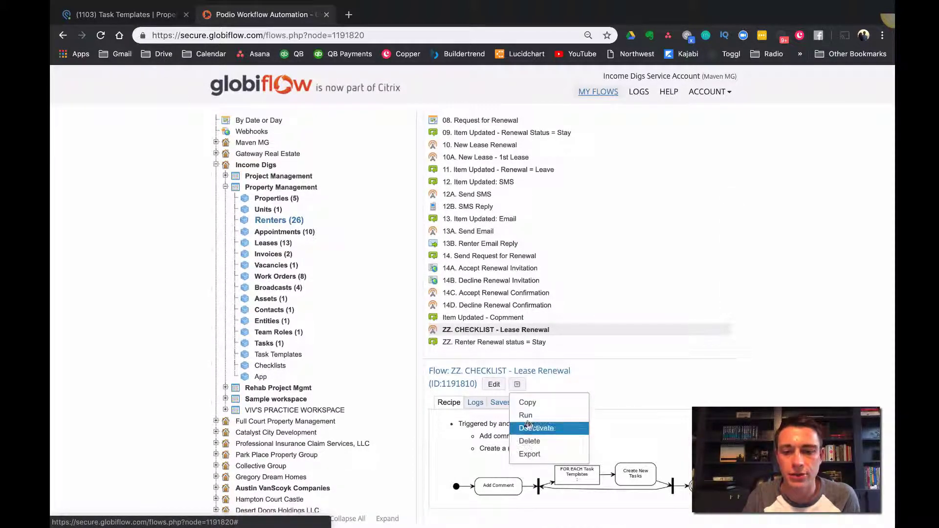
left_click(529, 403)
left_click(398, 239)
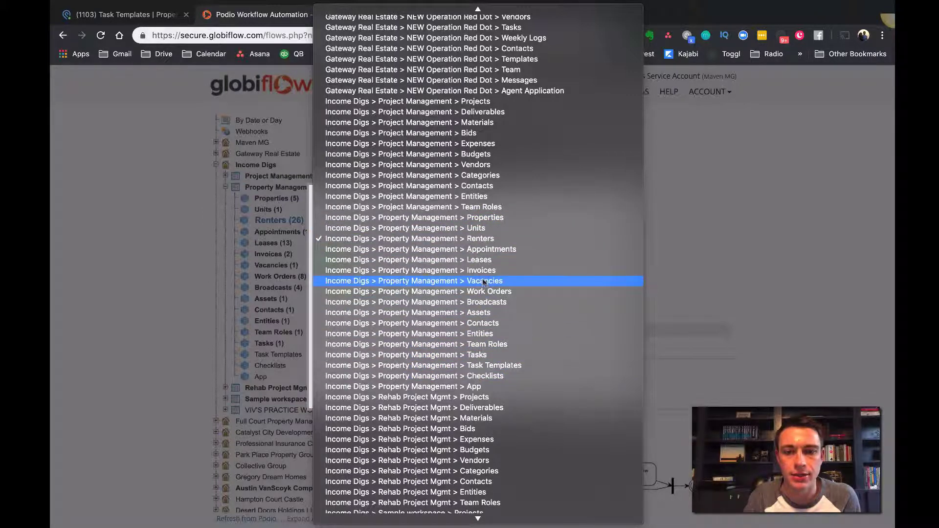
Copy the flow into Vacancies and rename it Copy of ZZ. CHECKLIST - New Vacancy
key("Escape")
left_click(333, 264)
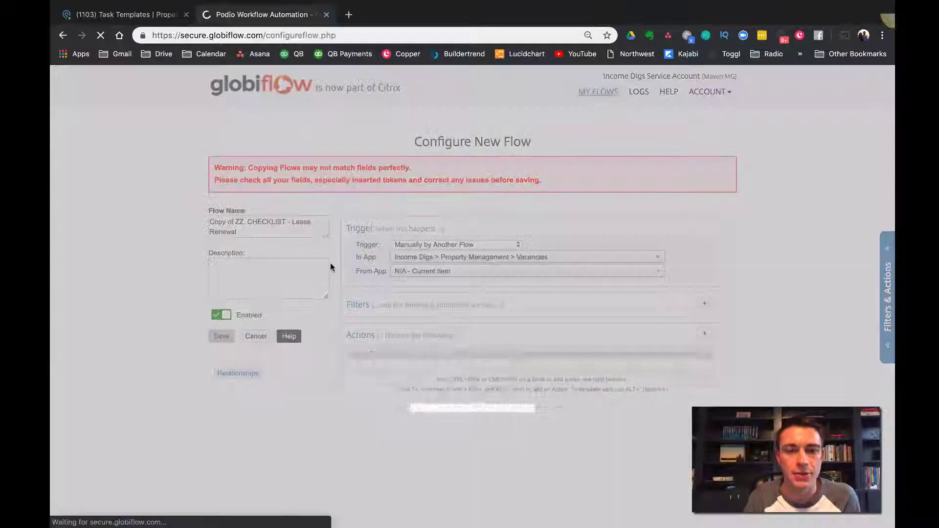
scroll(312, 249, "down", 5)
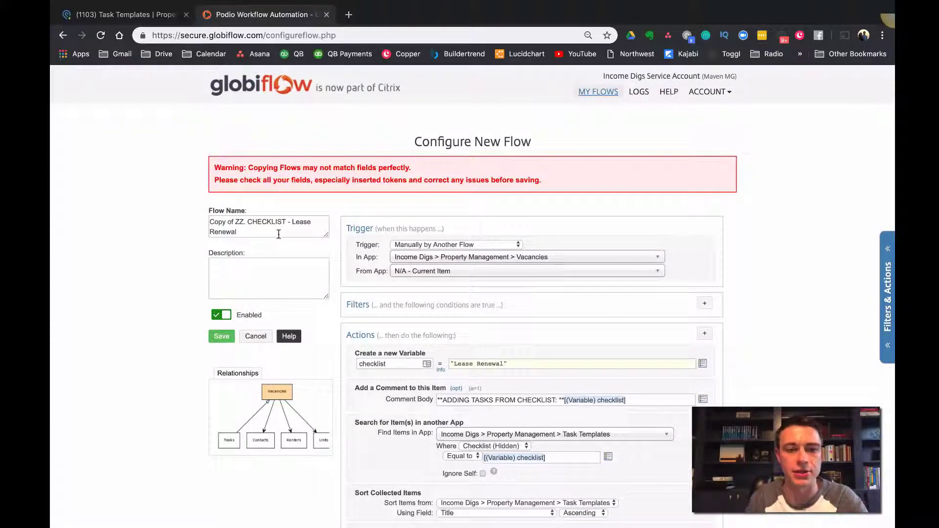
left_click_drag(279, 234, 297, 224)
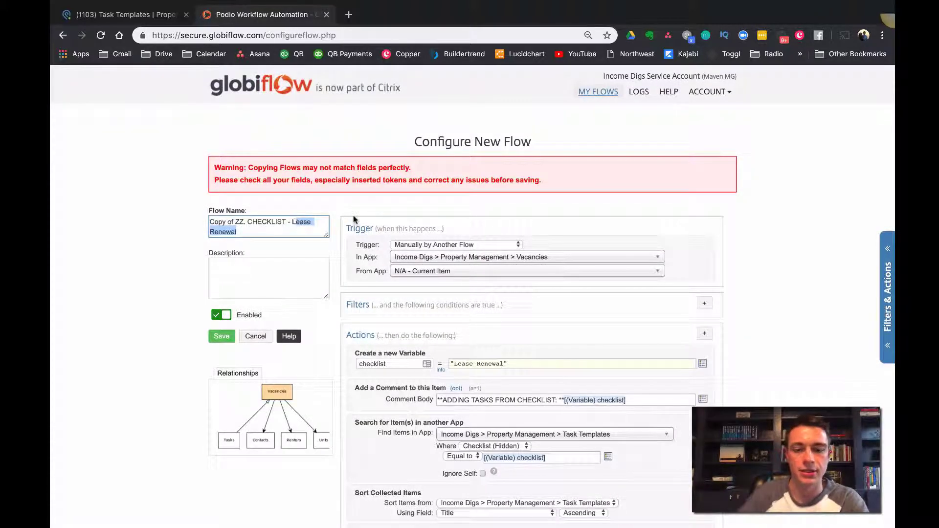
key("BackSpace")
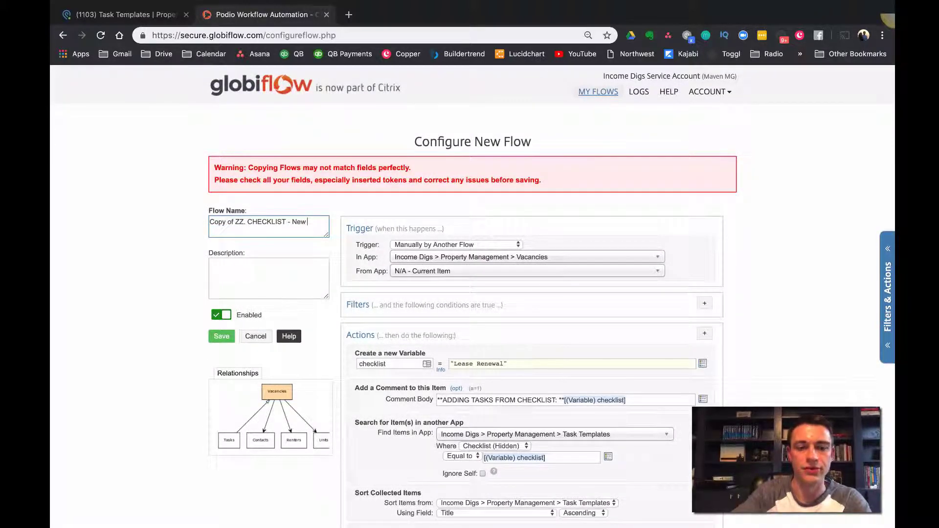
type("New Vacancy")
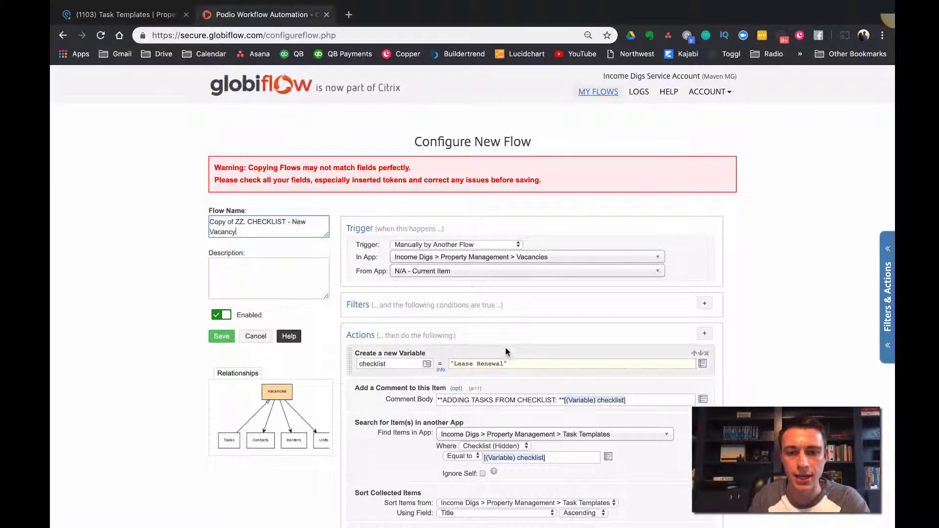
Set the checklist variable to New Vacancy, verify it in Podio's Checklists, and save
left_click_drag(502, 361, 463, 364)
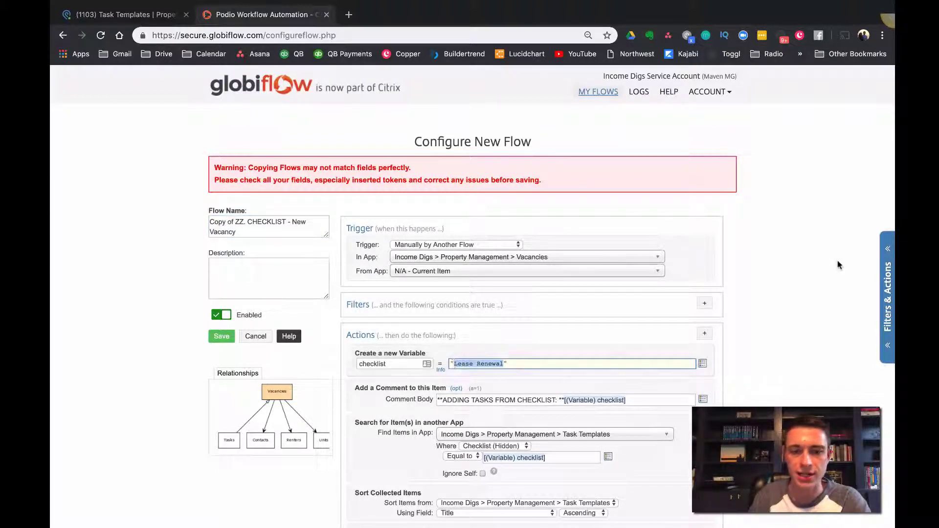
type("New Vacancy")
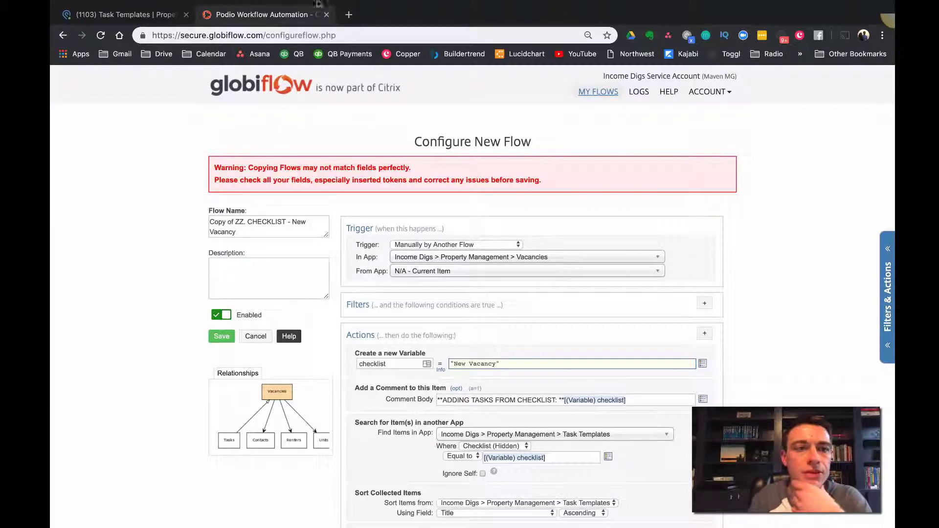
left_click(157, 14)
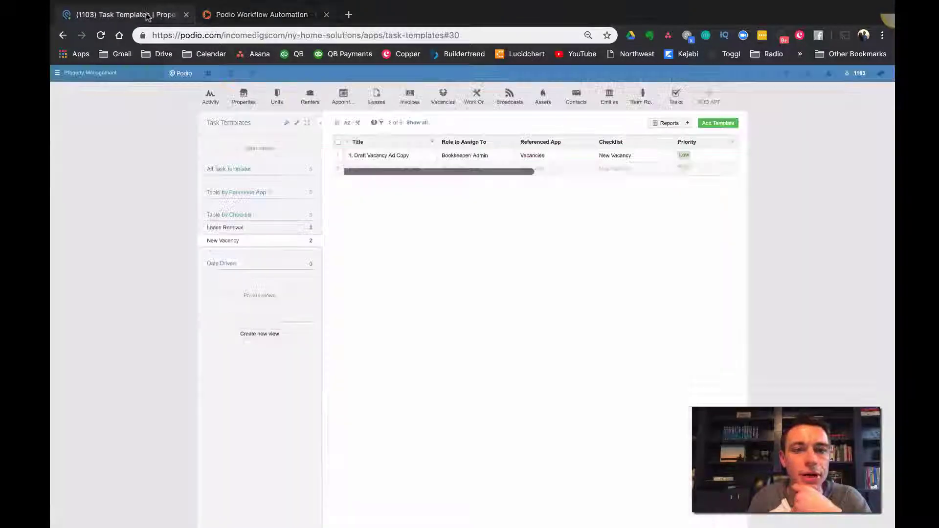
left_click(744, 102)
left_click(243, 118)
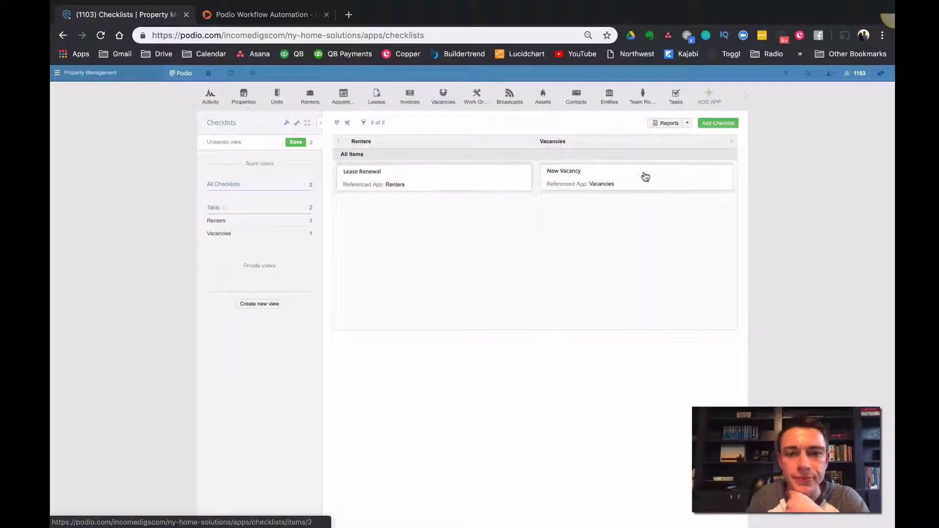
left_click(238, 15)
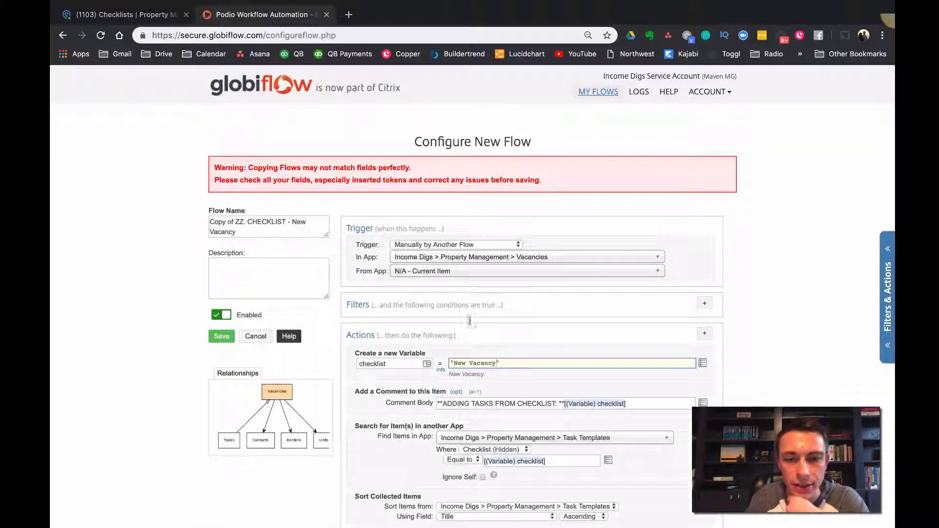
scroll(499, 347, "down", 4)
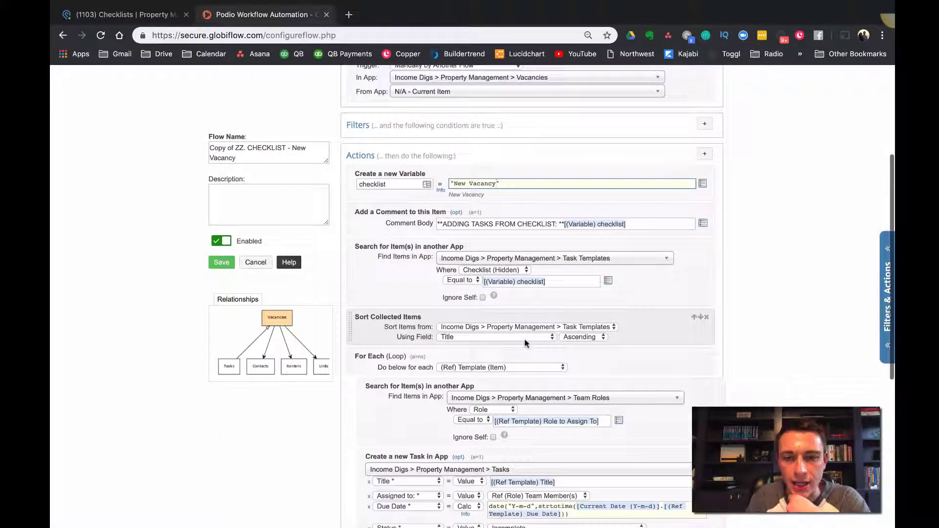
scroll(524, 335, "down", 2)
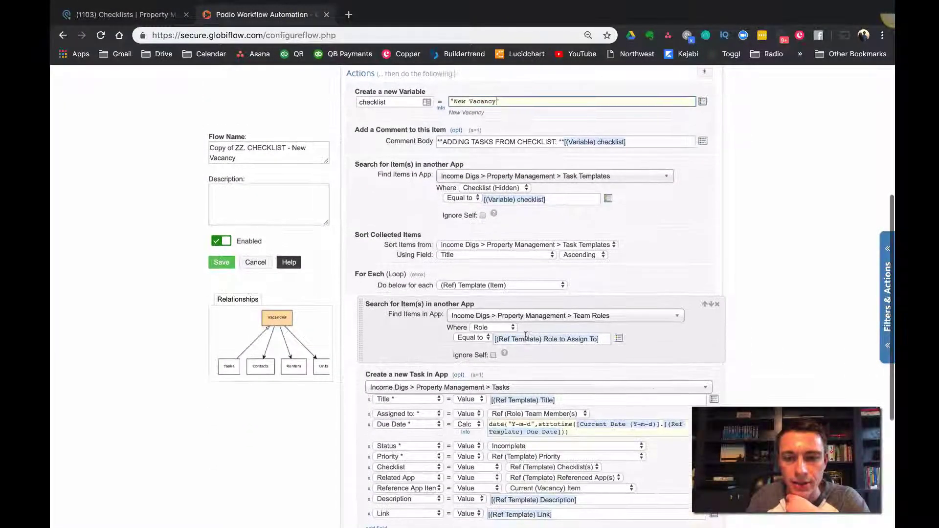
scroll(526, 337, "down", 2)
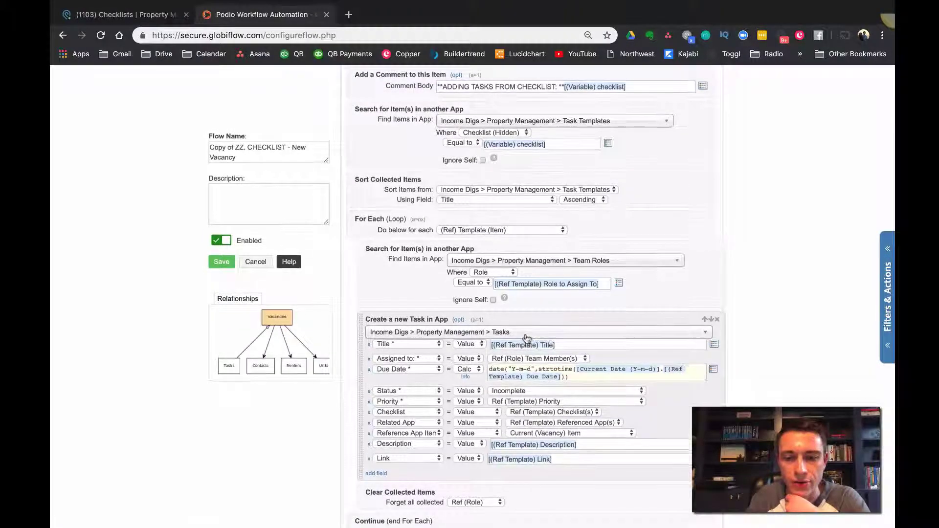
scroll(527, 339, "down", 2)
left_click(222, 264)
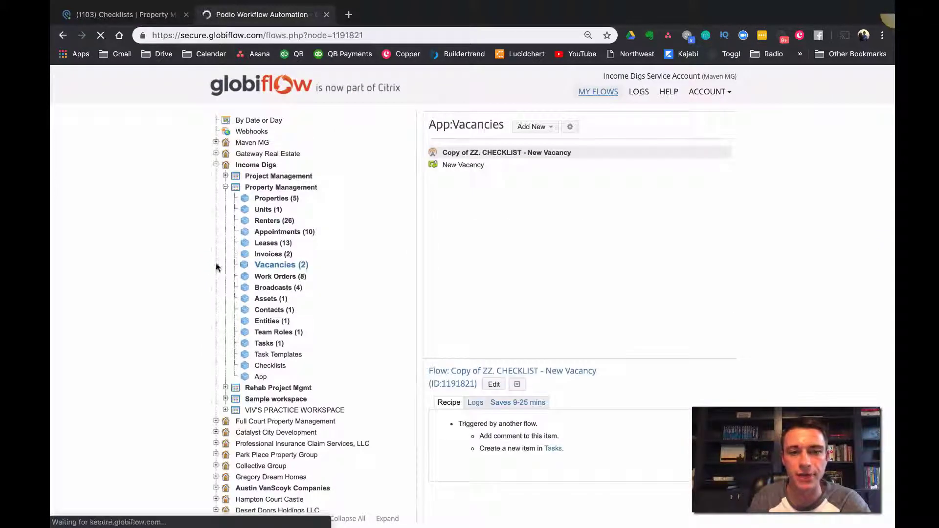
Inspect the old New Vacancy flow without saving, then deactivate it
left_click(459, 166)
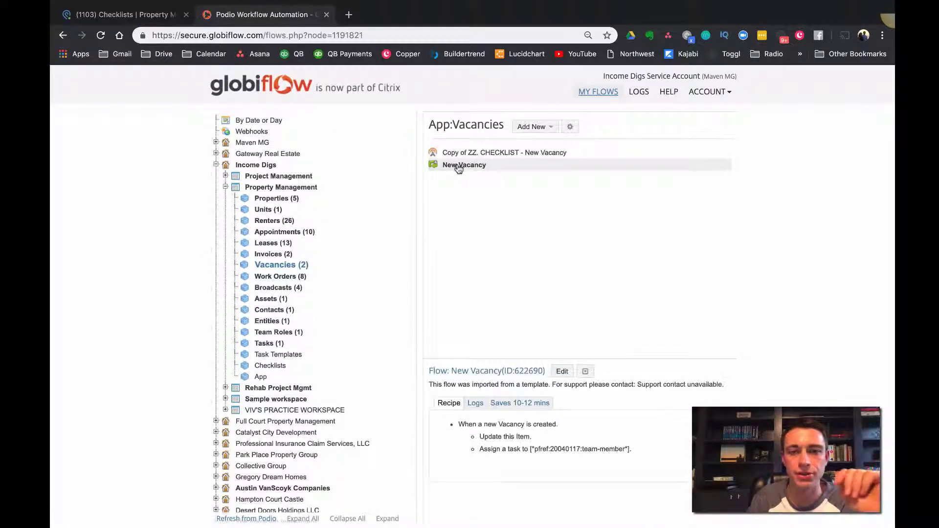
left_click(561, 370)
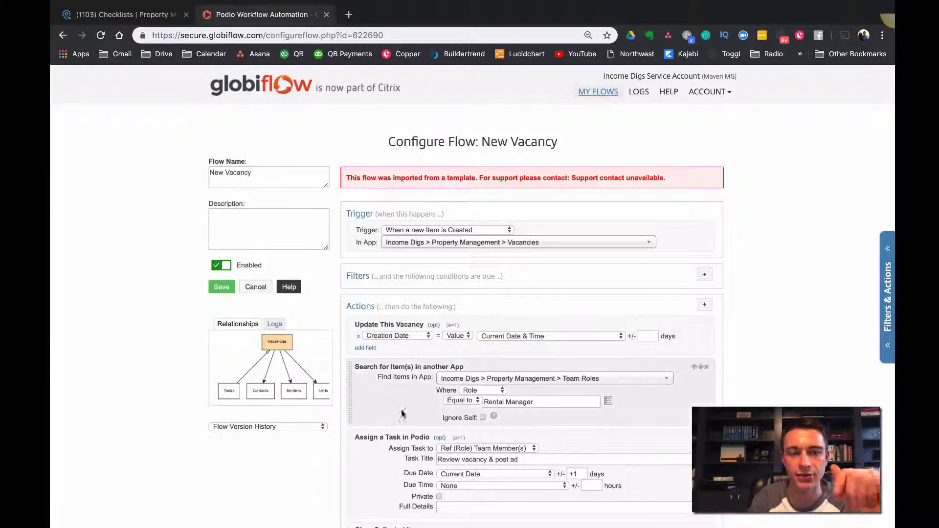
left_click(256, 288)
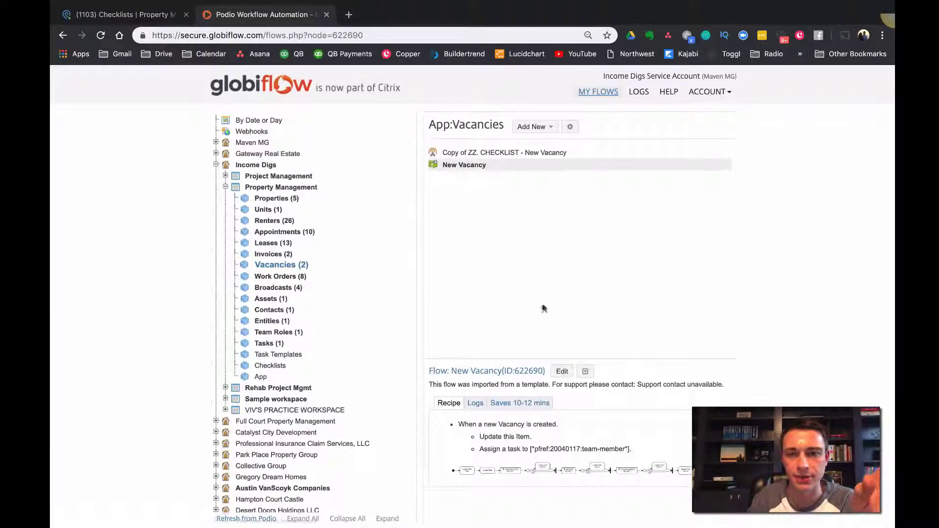
left_click(588, 375)
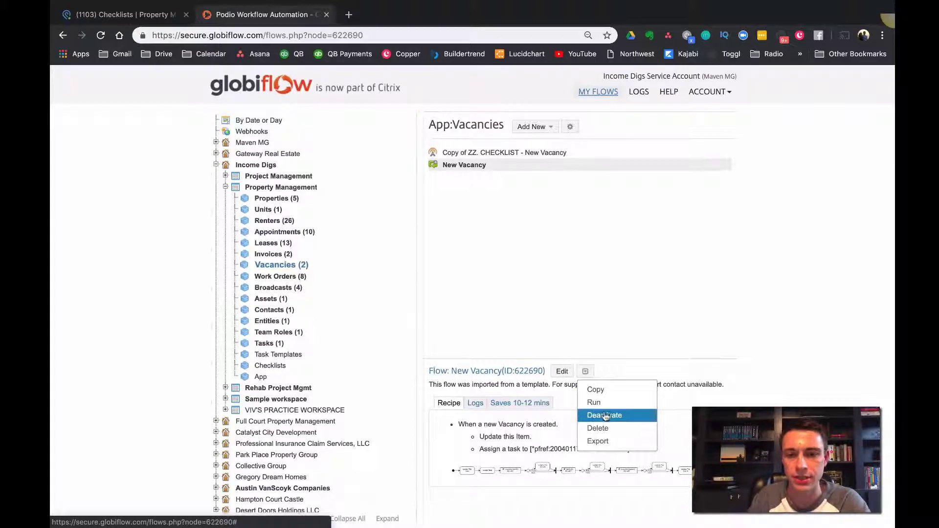
left_click(607, 415)
Create an Item Created flow on Vacancies named New Vacancy 2.0
left_click(531, 127)
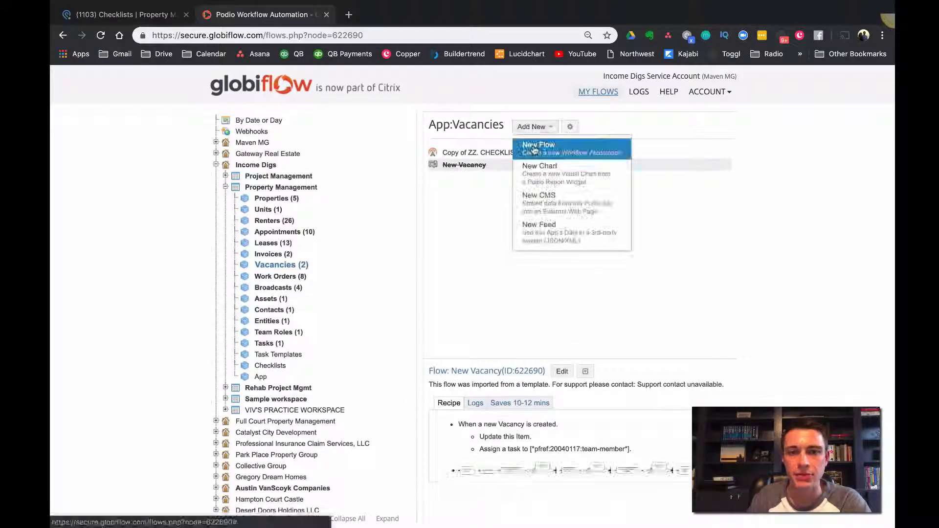
left_click(587, 151)
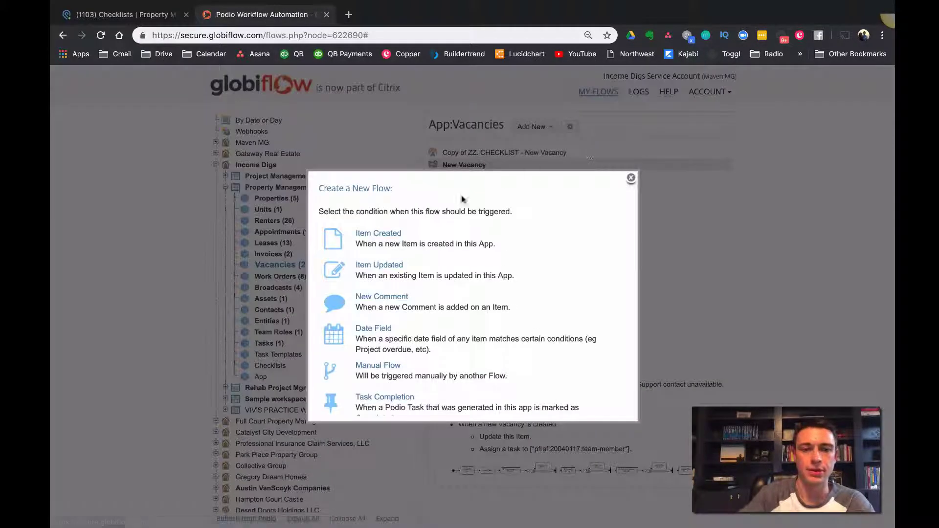
left_click(377, 235)
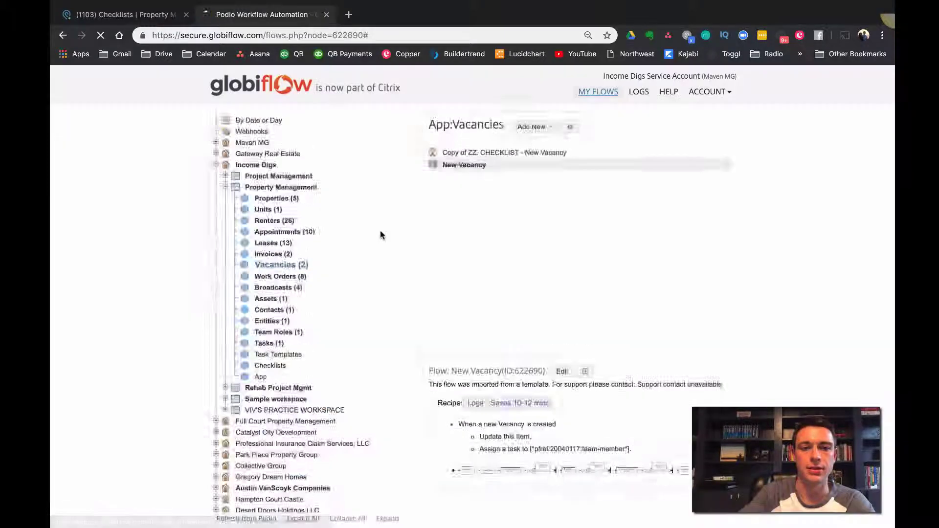
left_click(216, 173)
type("New Ba")
key("BackSpace")
key("BackSpace")
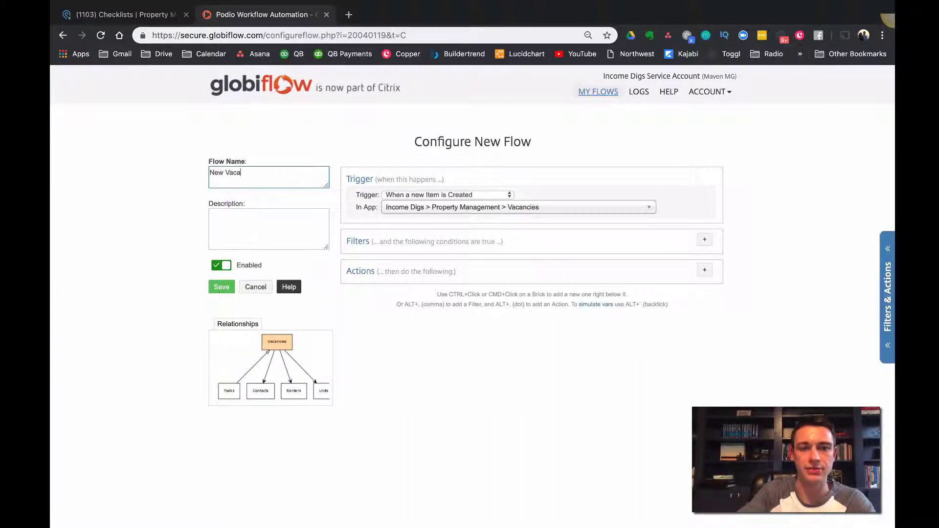
type("Vacancy 2.0")
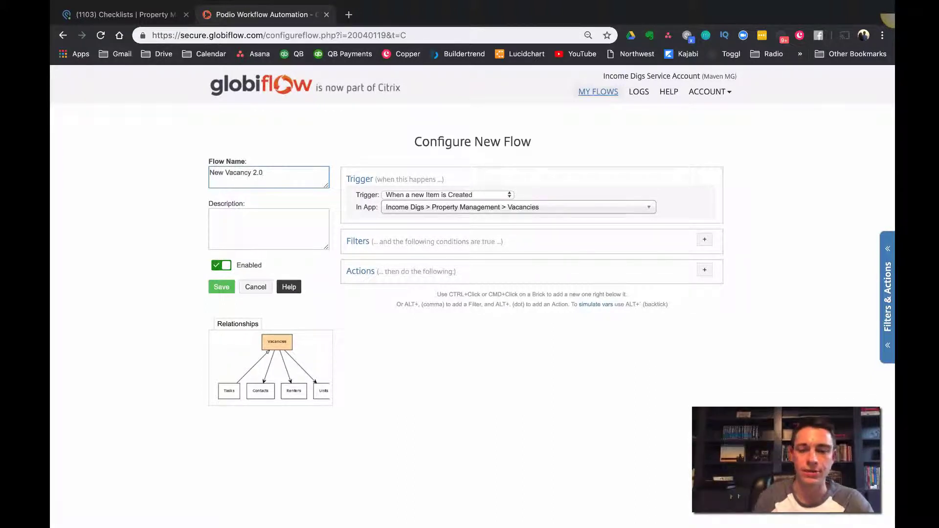
Add a Trigger Flow action for Copy of ZZ. CHECKLIST - New Vacancy and save
left_click(704, 269)
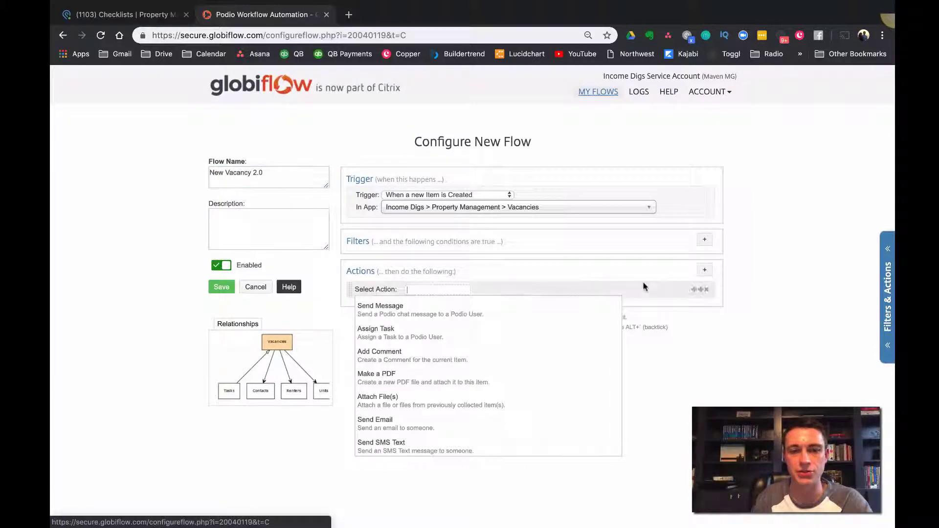
type("trig")
left_click(468, 308)
left_click(449, 303)
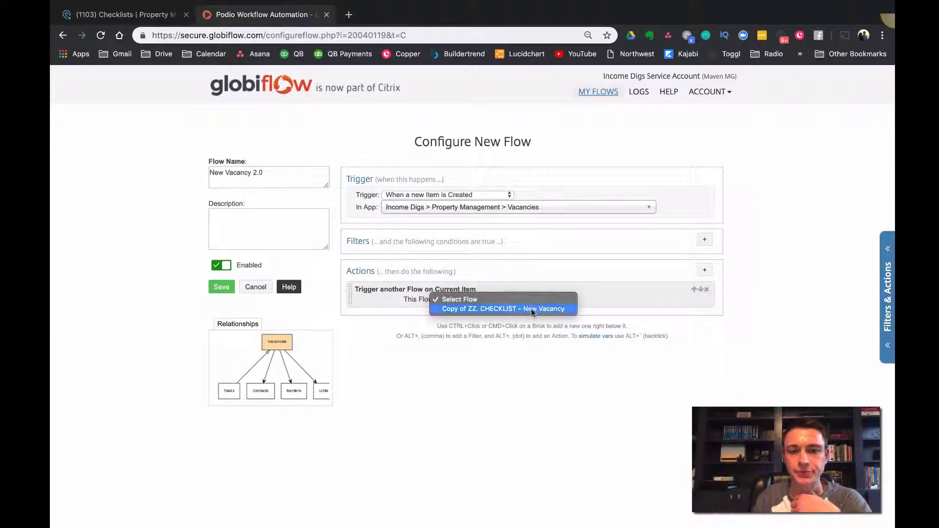
left_click(533, 308)
left_click(221, 288)
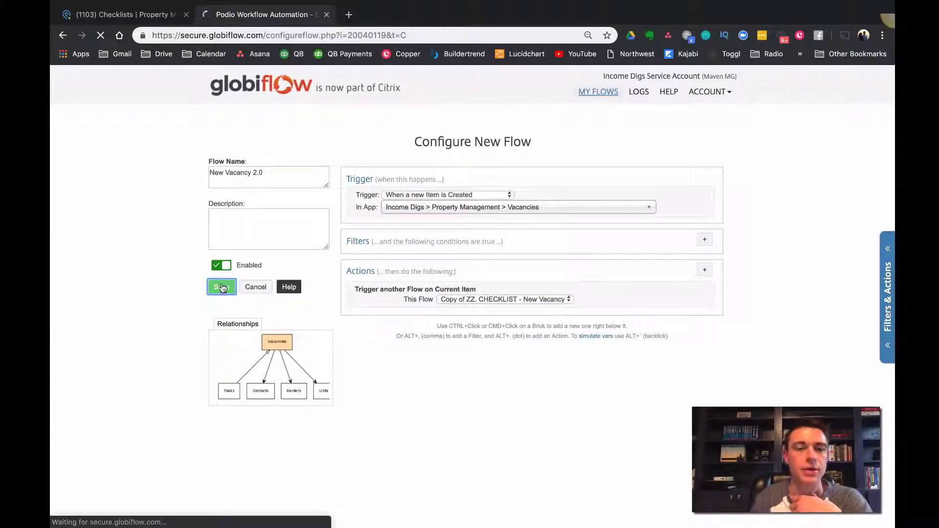
Add and save a Vacancies item with unit 34 Long-Rear Front
left_click(111, 15)
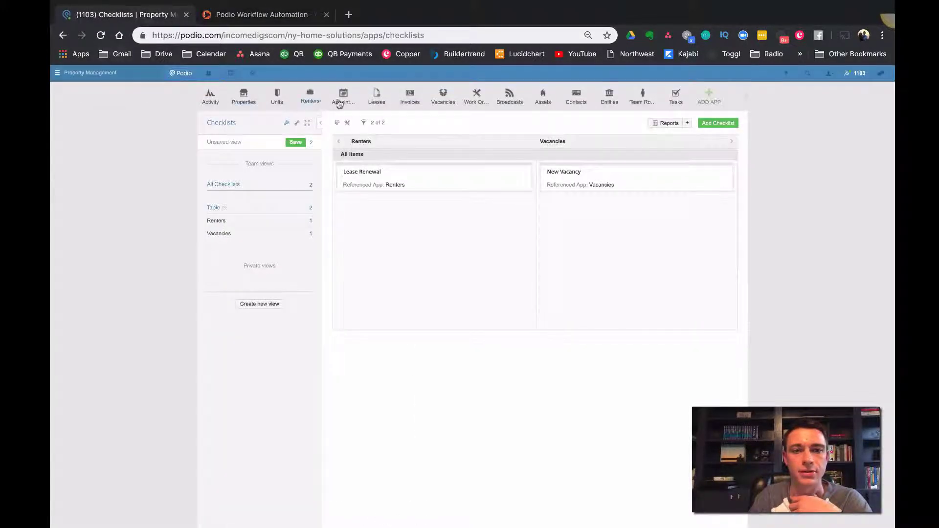
left_click(441, 99)
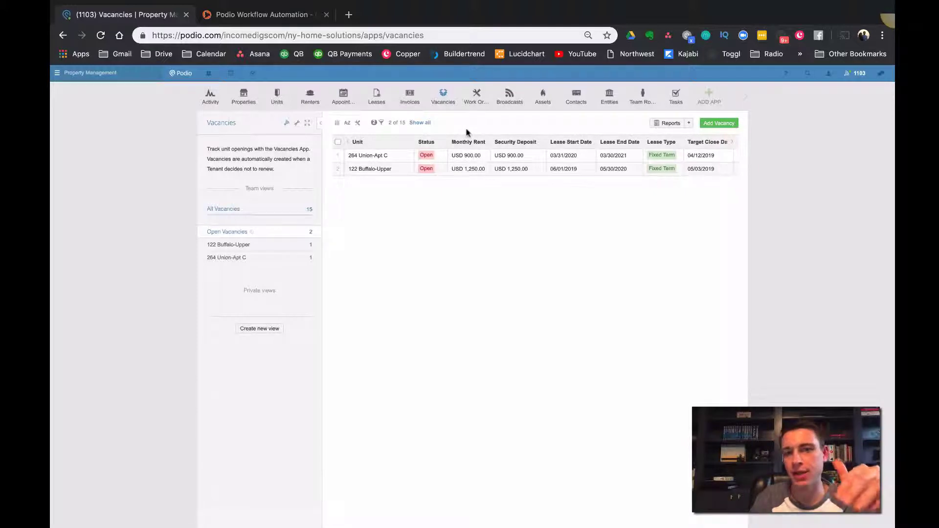
left_click(719, 123)
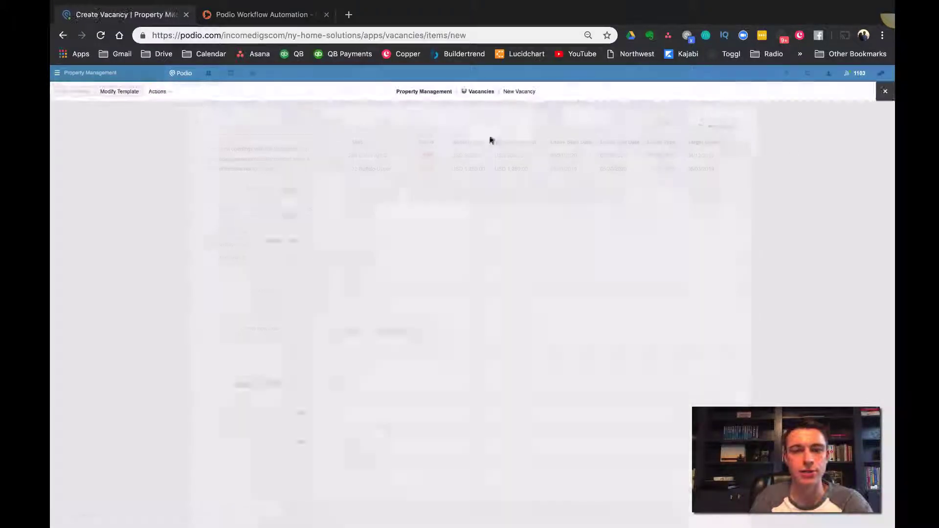
left_click(360, 148)
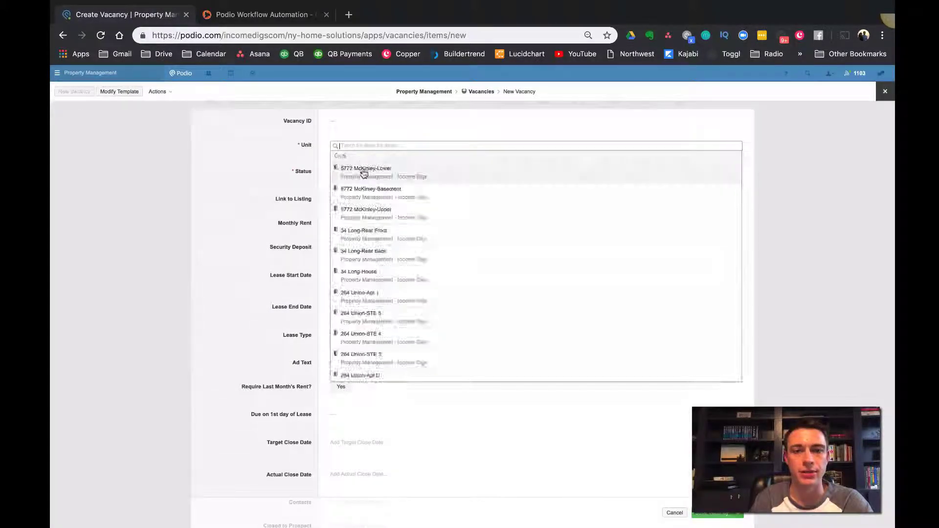
left_click(375, 232)
left_click(718, 514)
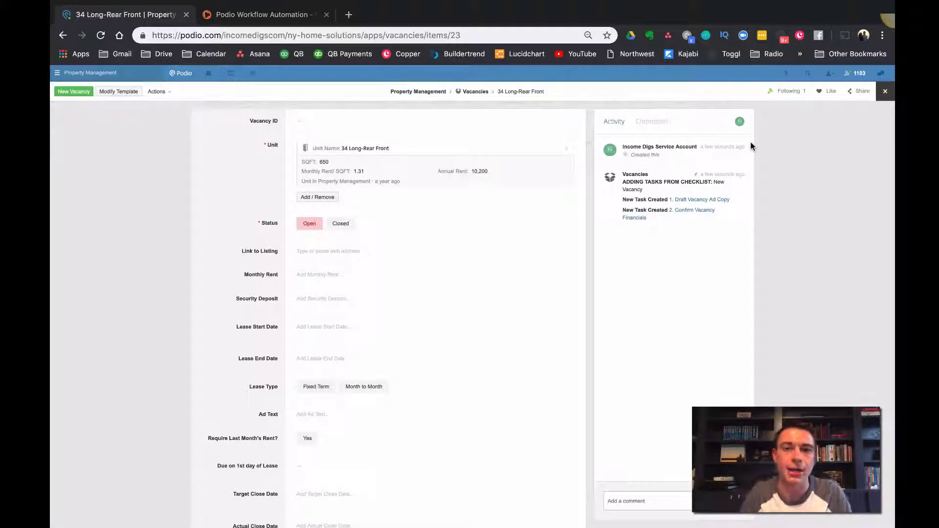
Review the Copy of ZZ. CHECKLIST - New Vacancy recipe and its checklist variable, then cancel
left_click(298, 14)
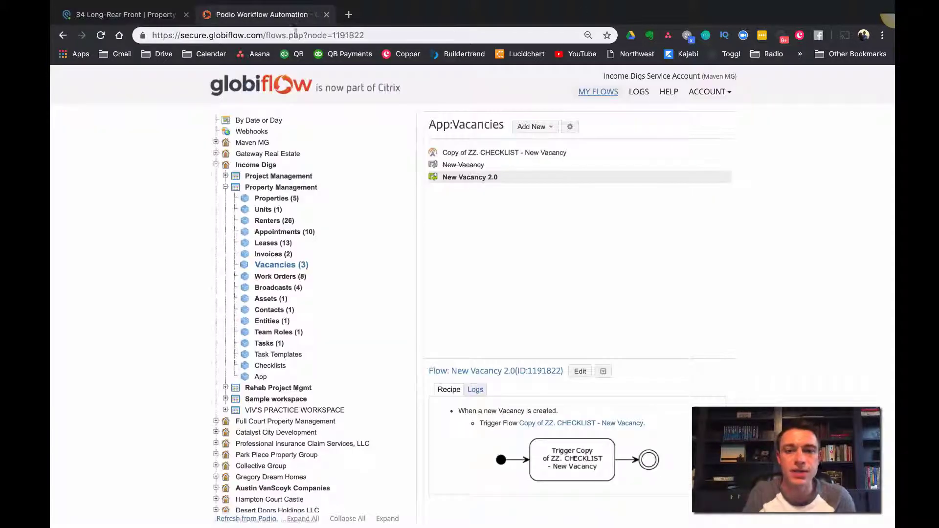
left_click(476, 153)
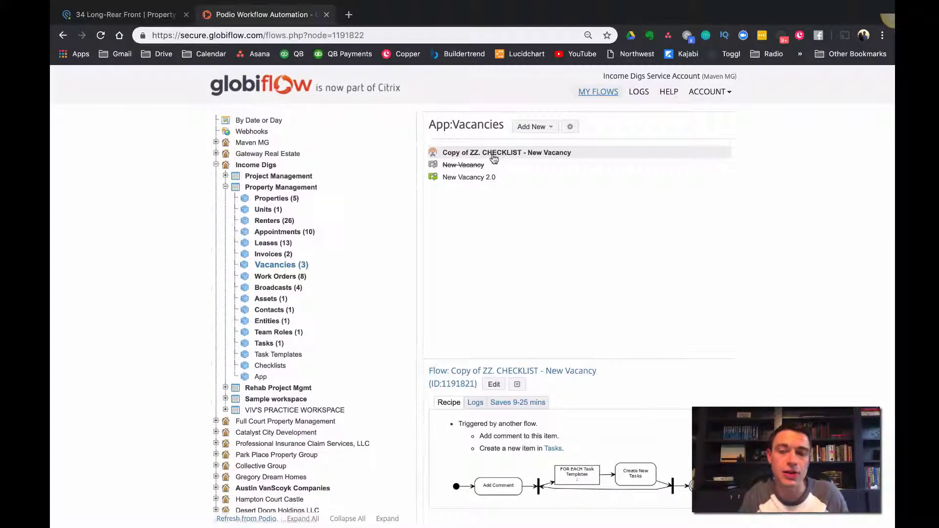
left_click(494, 384)
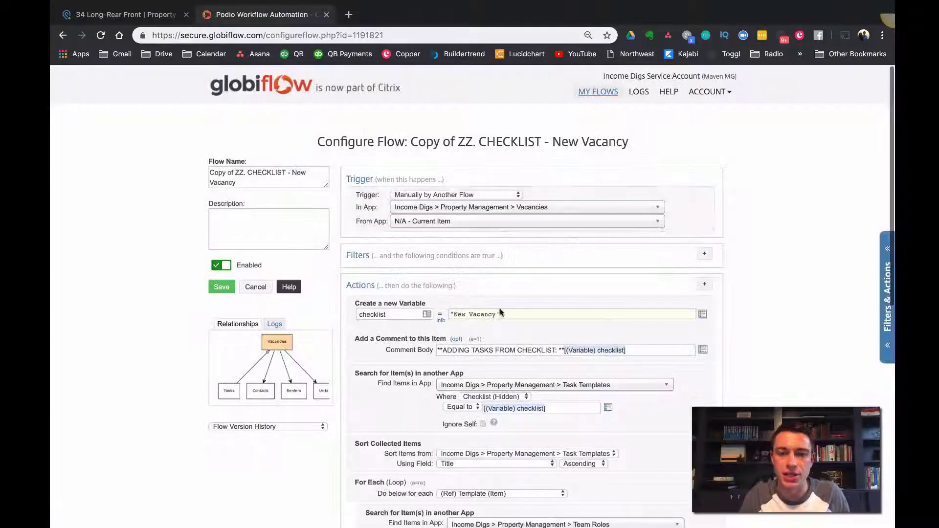
left_click_drag(498, 314, 447, 314)
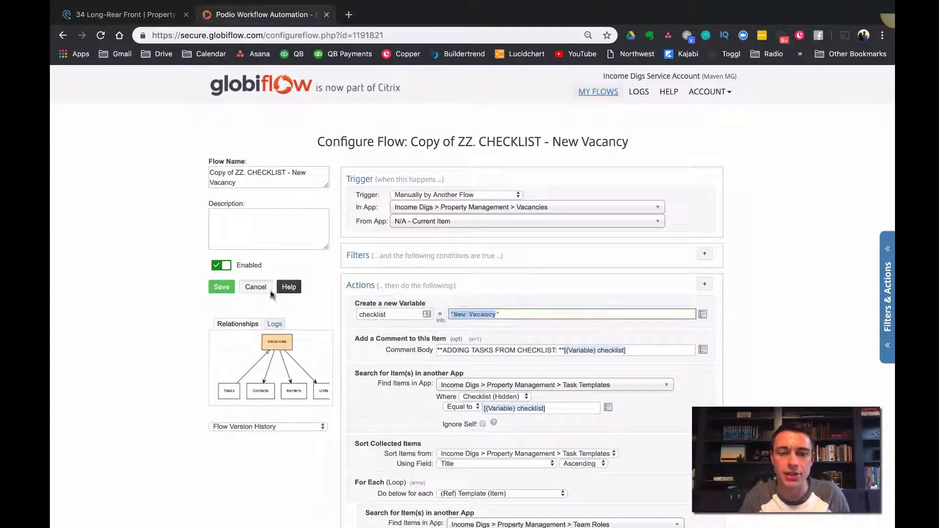
left_click(256, 287)
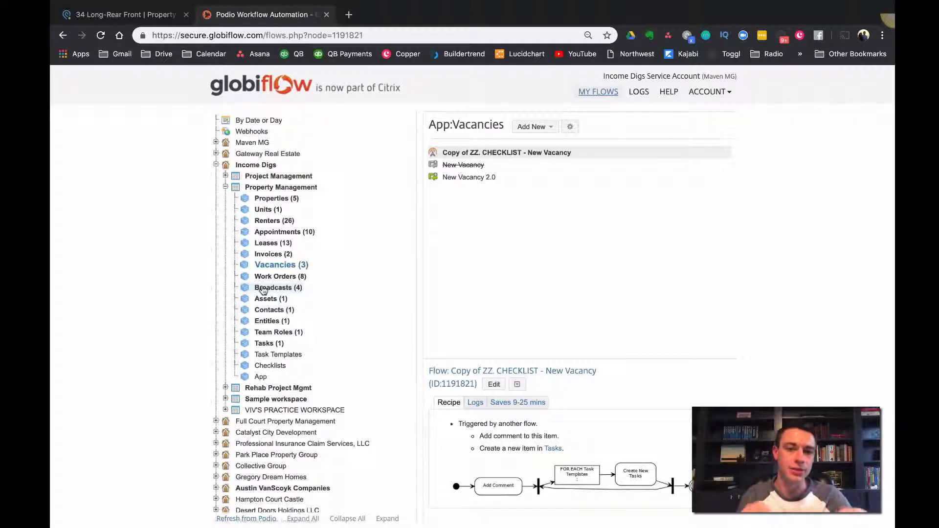
Close the 34 Long-Rear Front vacancy and view the tasks in the Tasks app
left_click(137, 15)
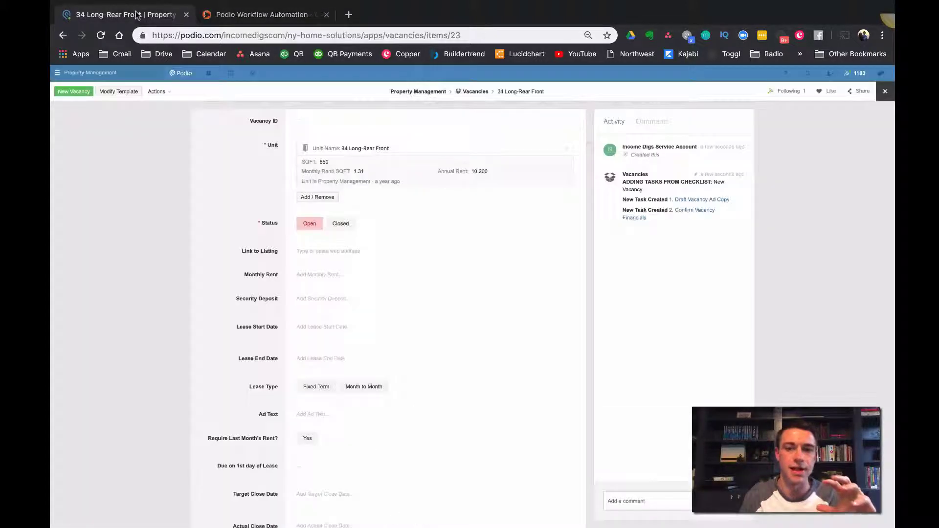
left_click(157, 215)
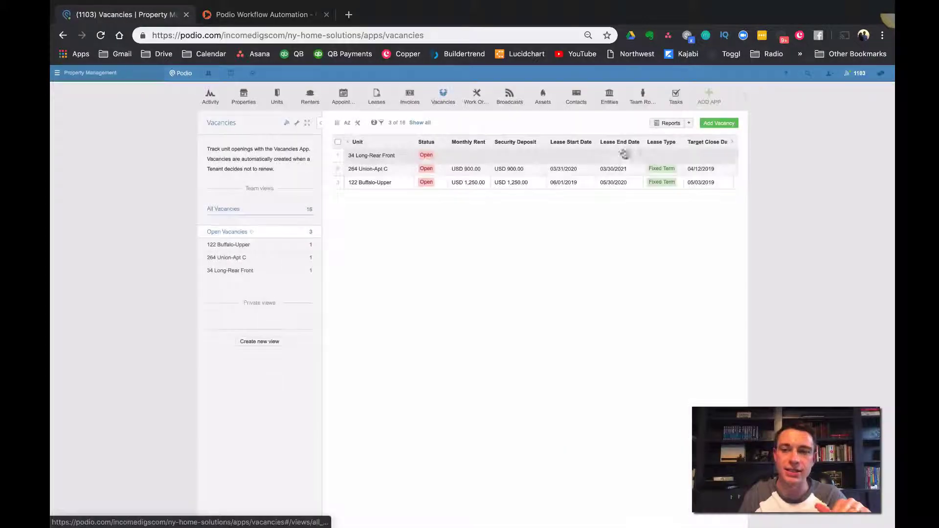
left_click(675, 95)
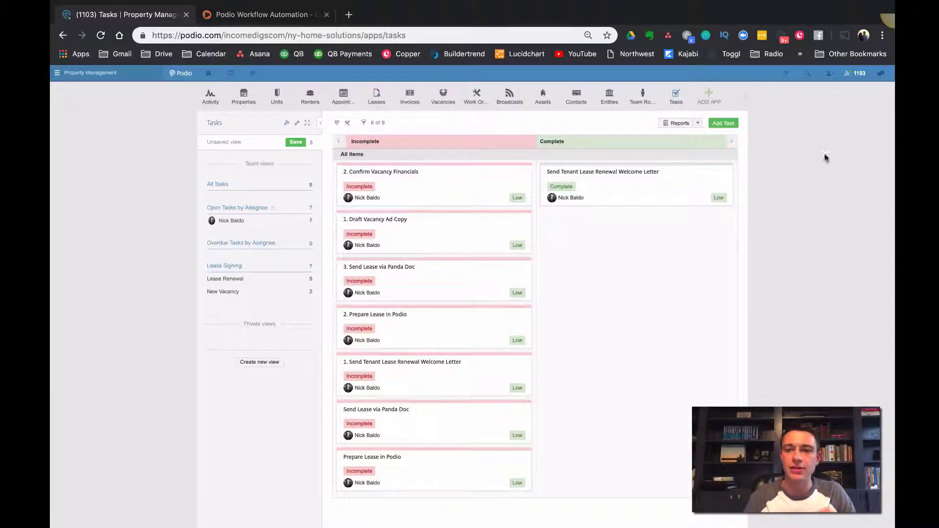
Open the New Vacancy checklist from Checklists and highlight its trigger-on-completion field
left_click(746, 98)
left_click(243, 121)
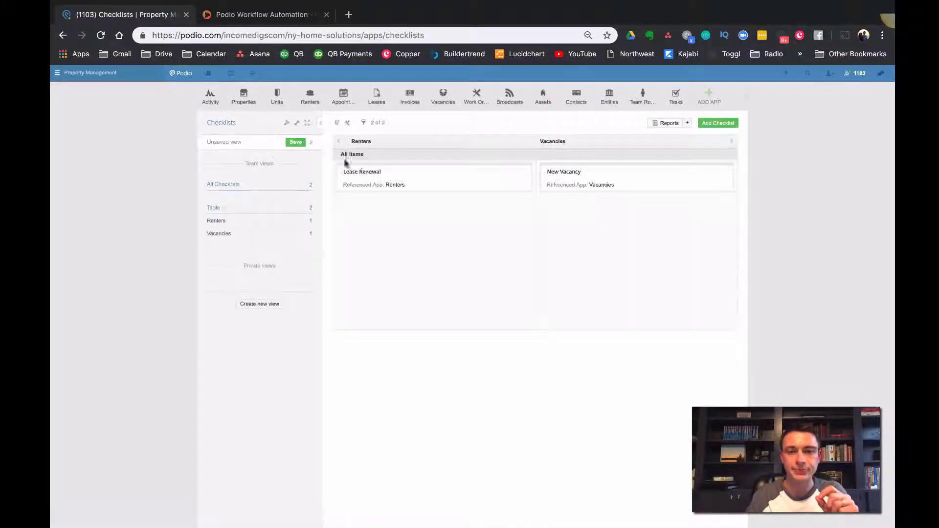
left_click(573, 181)
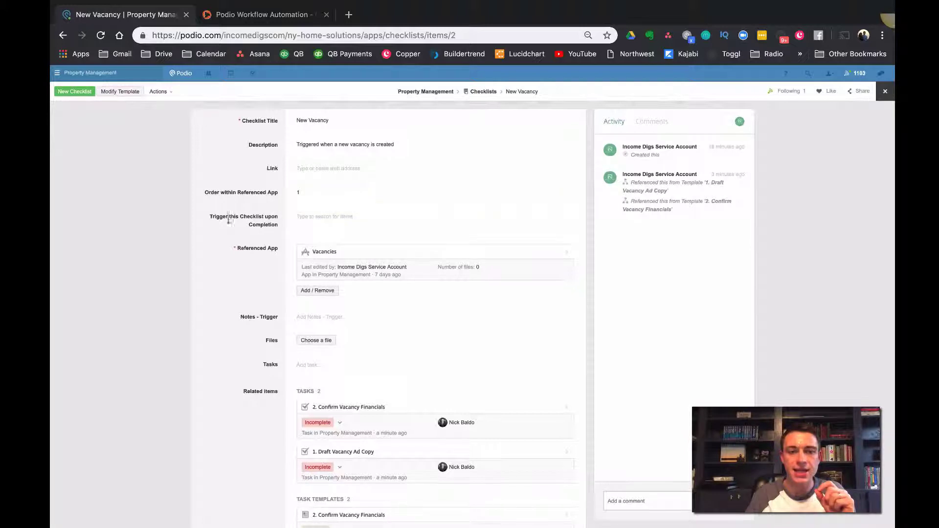
left_click_drag(228, 220, 275, 230)
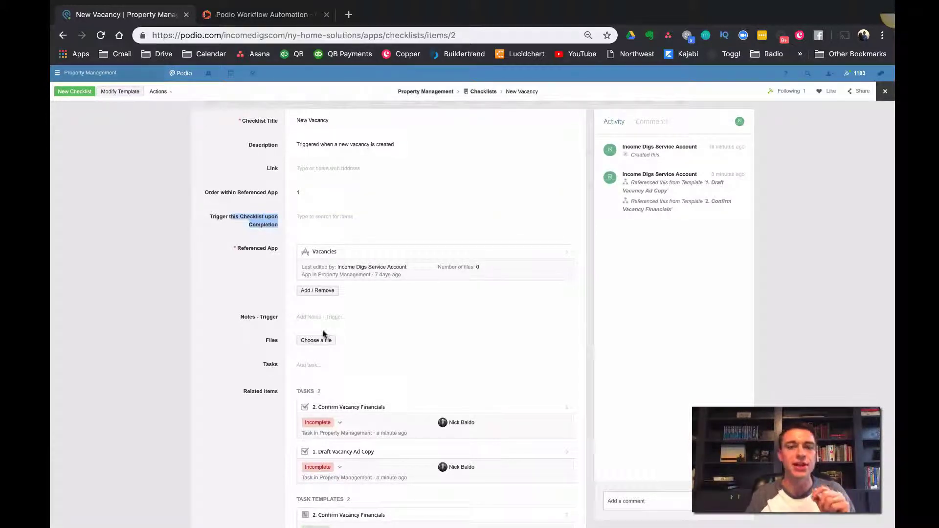